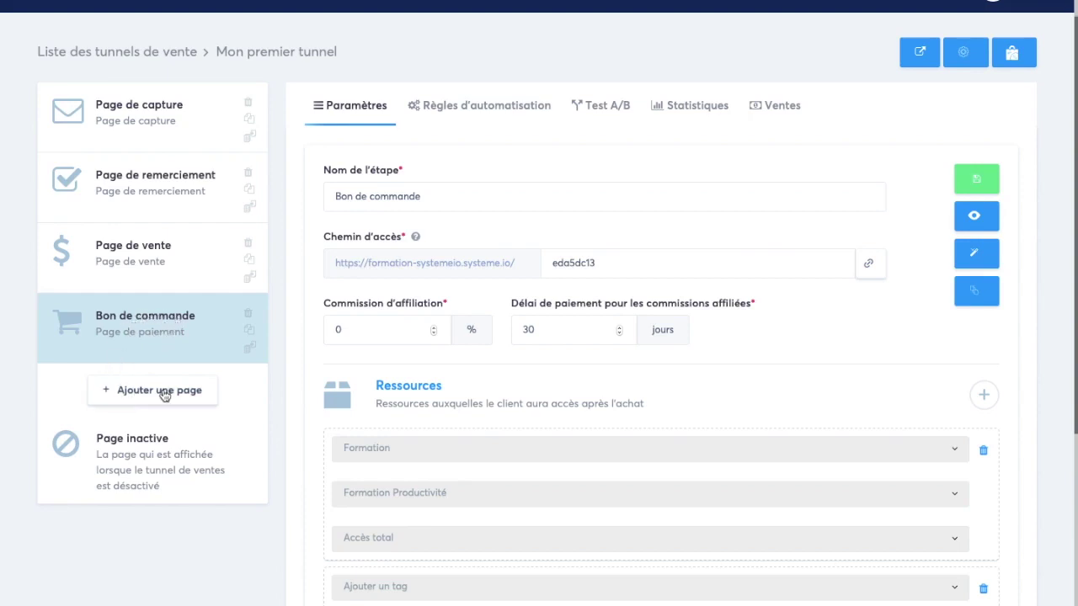
# Add a new page named Upsell with the type Upsell to the sales funnel.
pyautogui.click(160, 392)
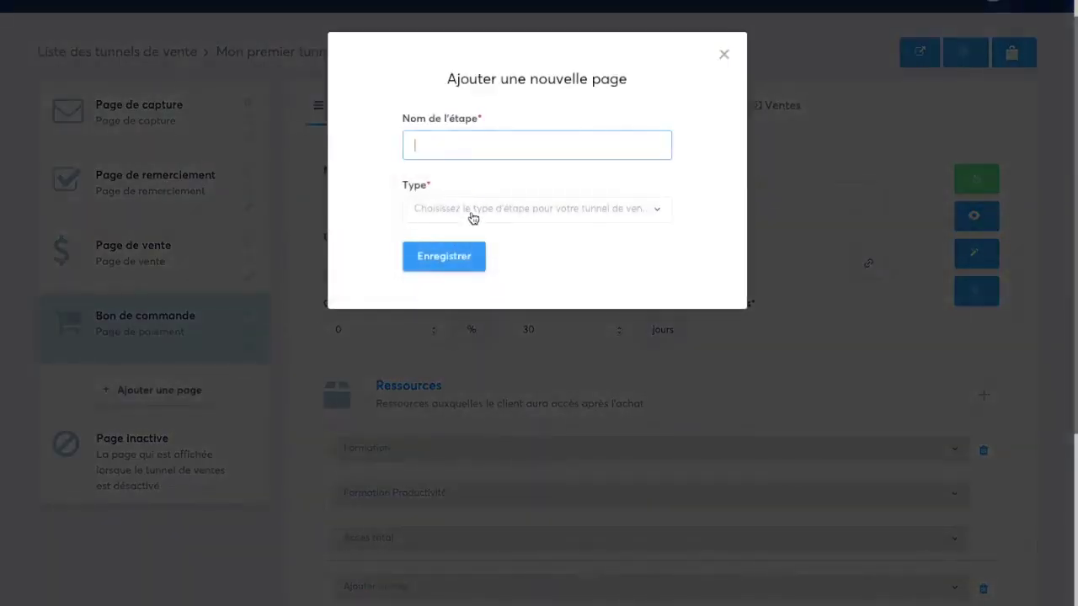
pyautogui.click(480, 207)
pyautogui.click(517, 143)
pyautogui.write('Upsell')
pyautogui.click(544, 209)
pyautogui.scroll(-5, 544, 270)
pyautogui.scroll(-1, 552, 335)
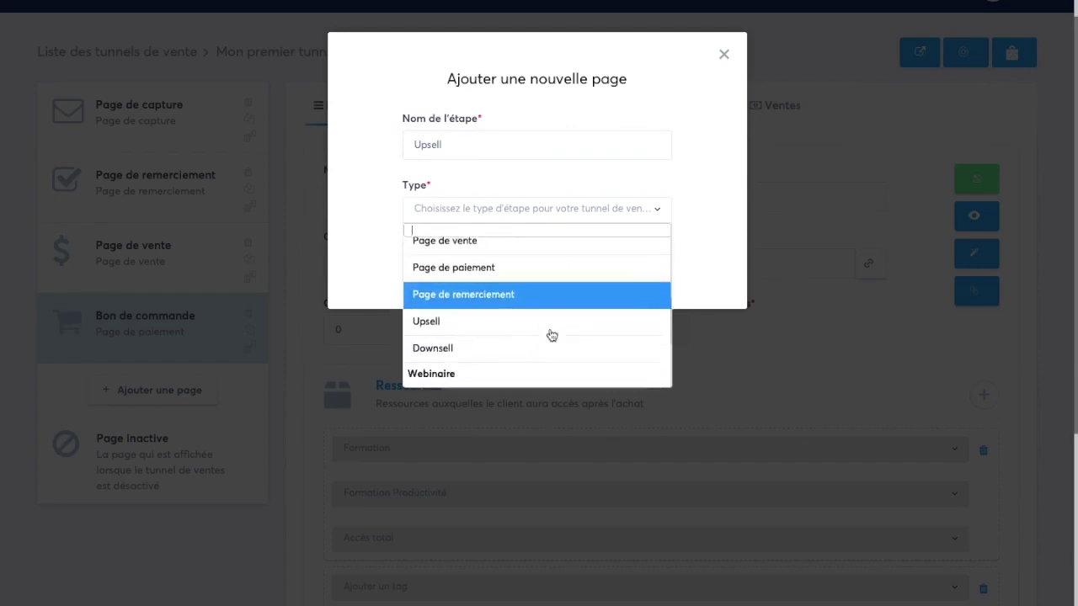
pyautogui.click(496, 328)
pyautogui.click(450, 255)
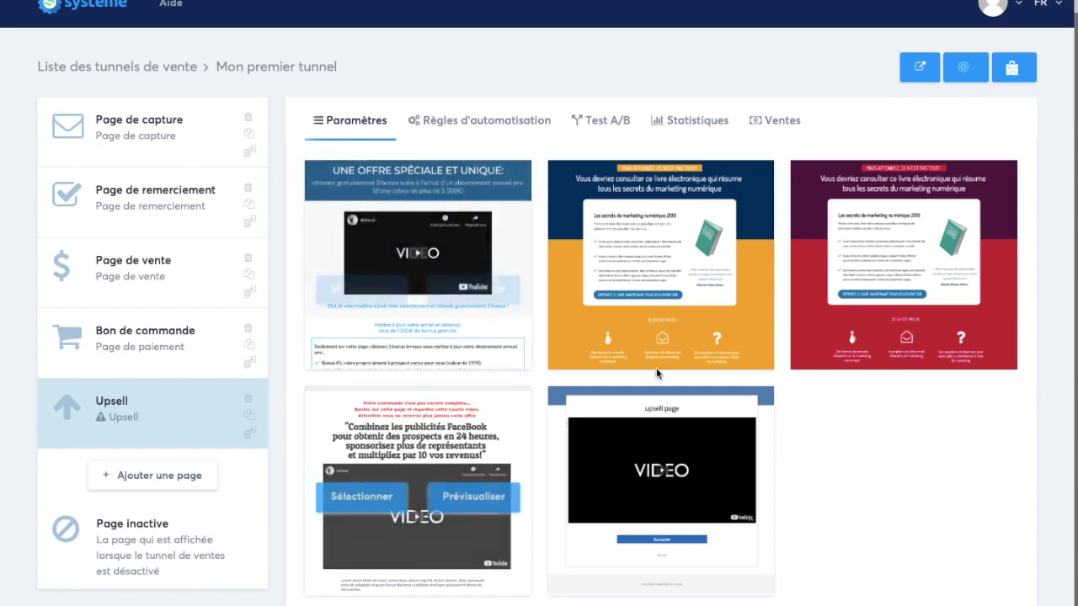
# Preview the blue and orange ebook upsell template, examine its headline, offer and purchase sections, and return to the template gallery.
pyautogui.moveTo(759, 468)
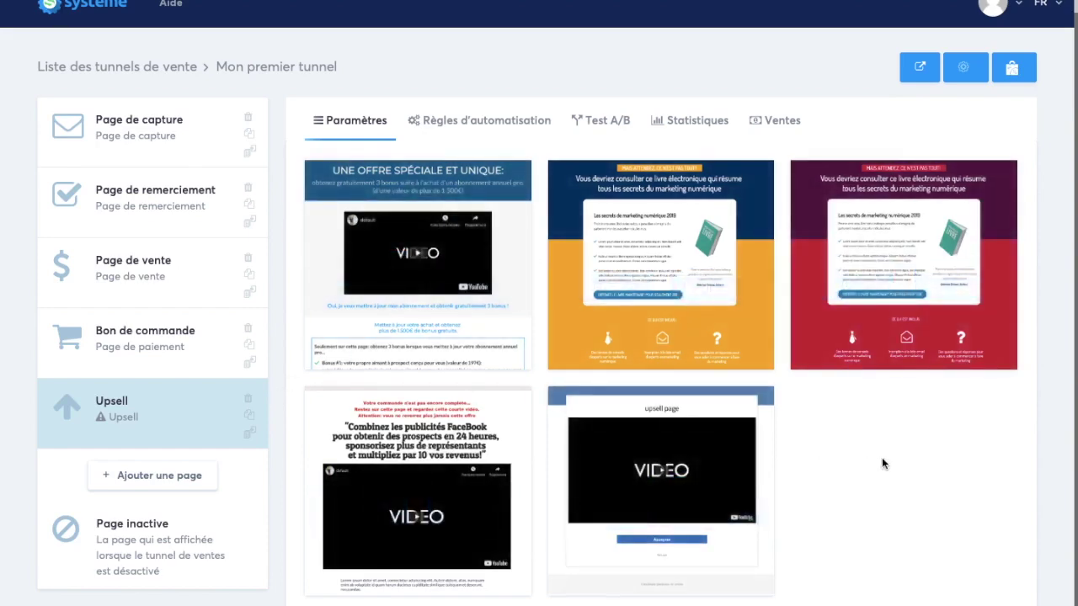
pyautogui.moveTo(762, 333)
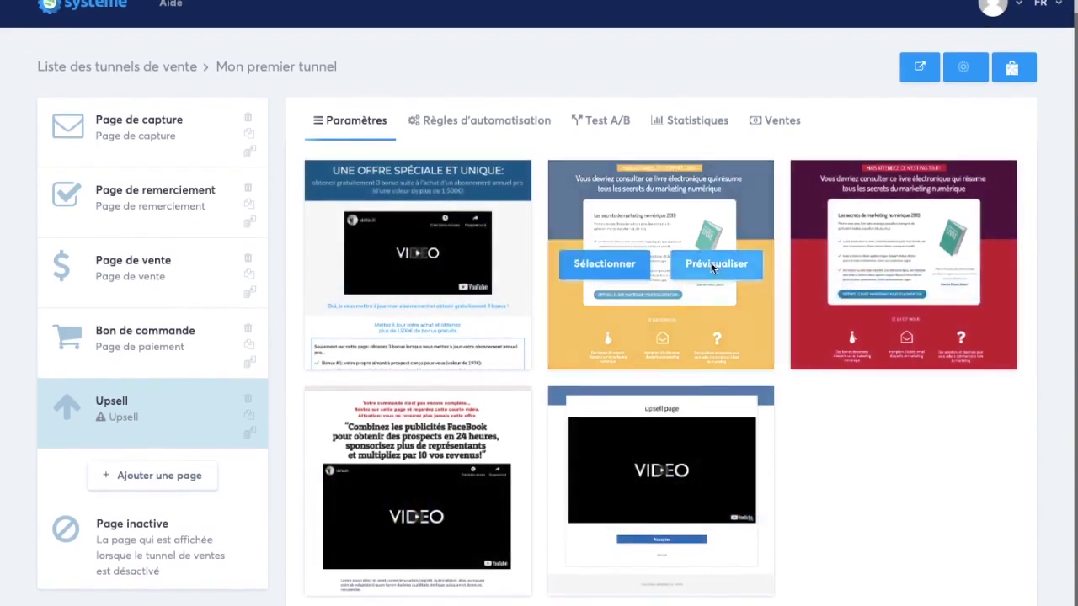
pyautogui.click(715, 264)
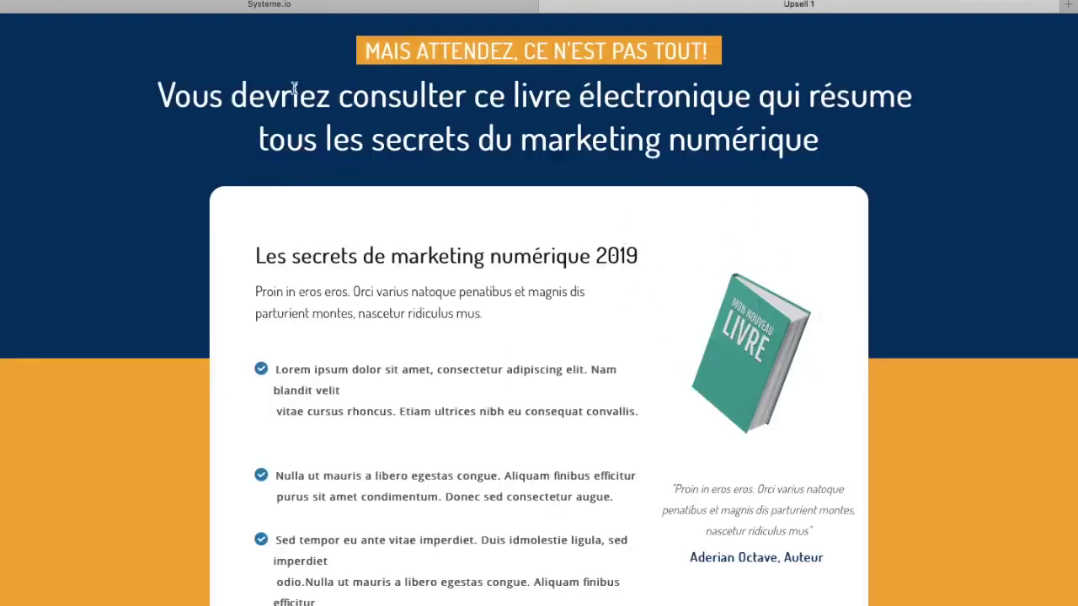
pyautogui.click(419, 73)
pyautogui.moveTo(381, 143); pyautogui.dragTo(912, 142)
pyautogui.click(670, 144)
pyautogui.scroll(-3, 716, 360)
pyautogui.scroll(-5, 662, 233)
pyautogui.scroll(3, 633, 260)
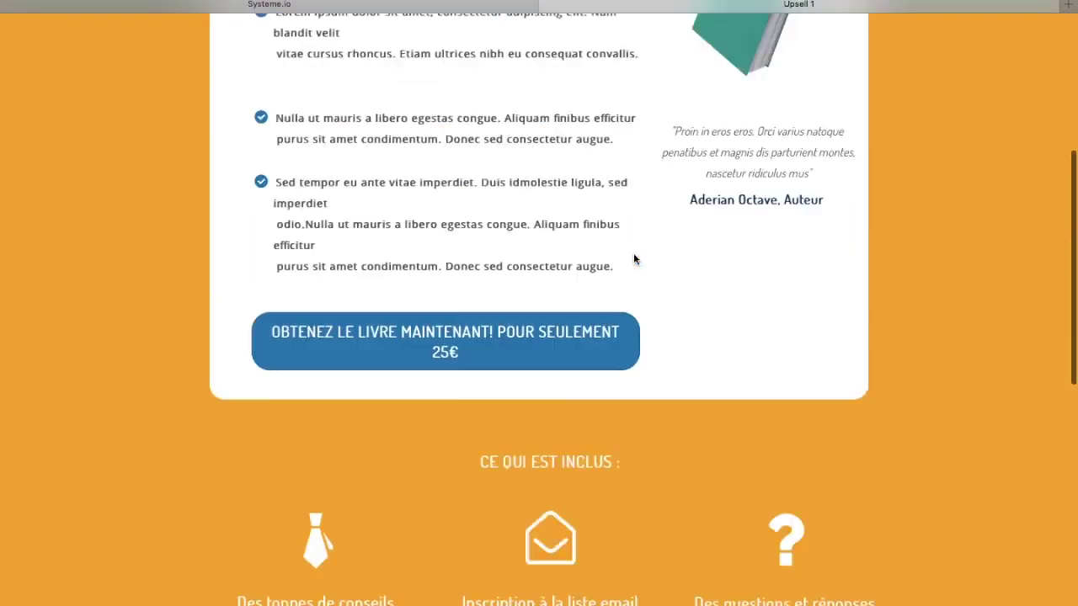
pyautogui.scroll(2, 634, 259)
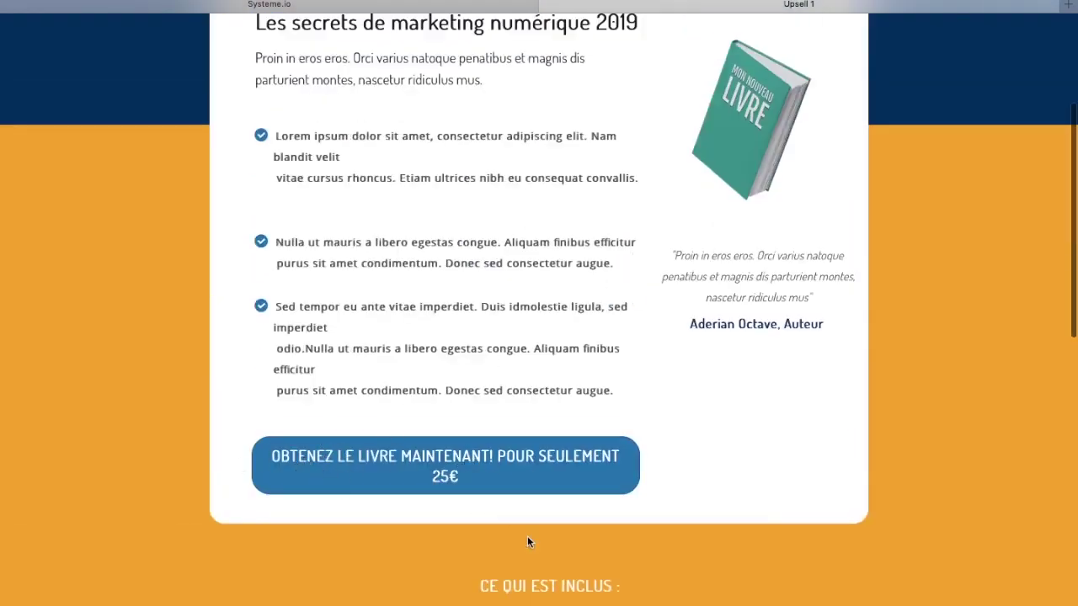
pyautogui.scroll(-5, 527, 541)
pyautogui.scroll(-4, 599, 399)
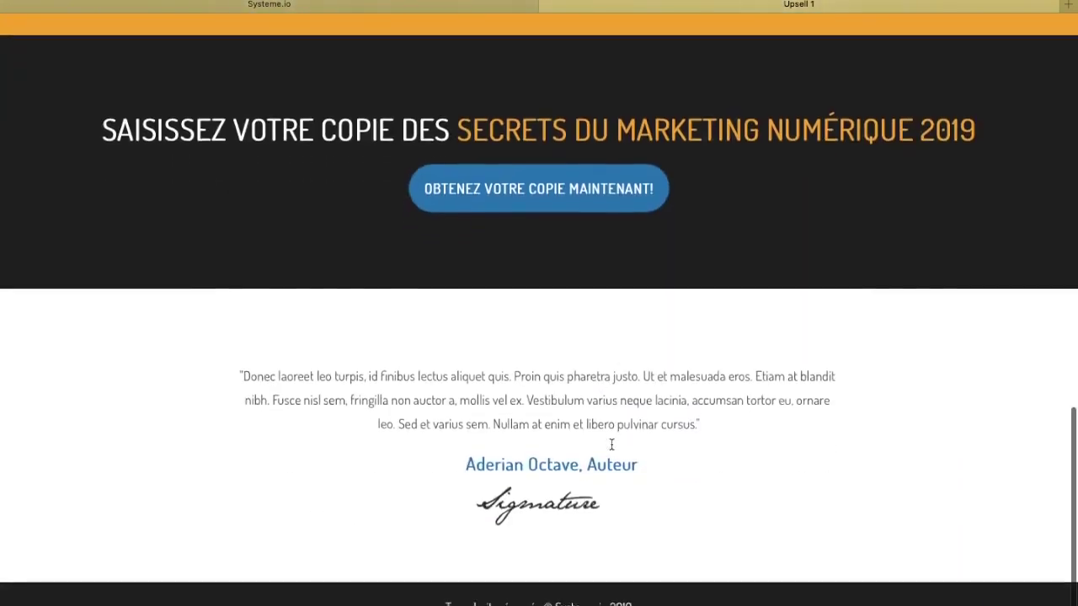
pyautogui.scroll(10, 612, 442)
pyautogui.click(553, 4)
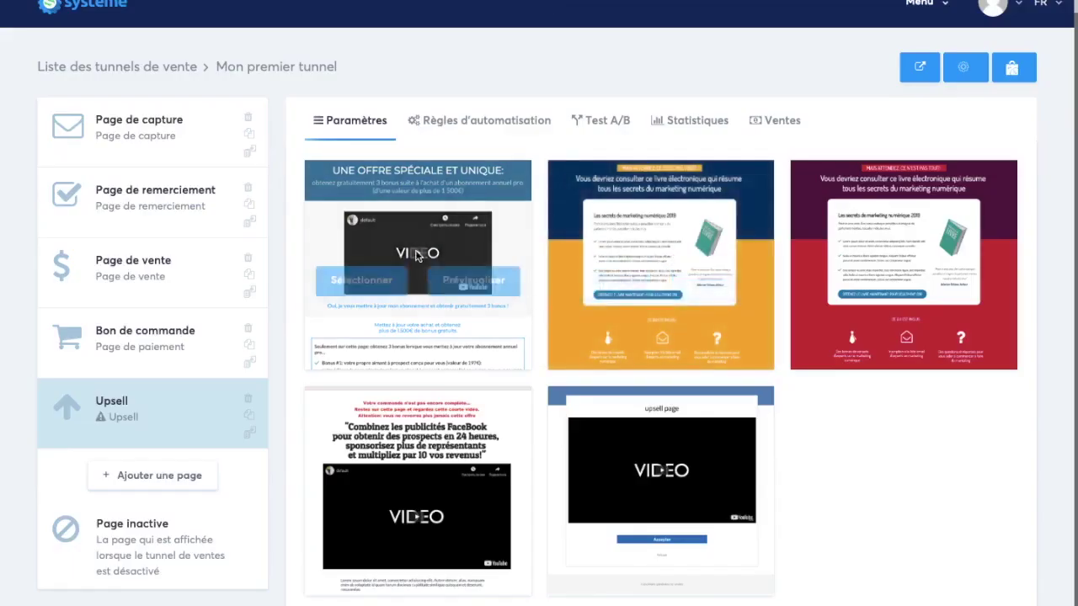
# Preview the upsell template about combining FaceBook ads and return to the template gallery.
pyautogui.moveTo(431, 257)
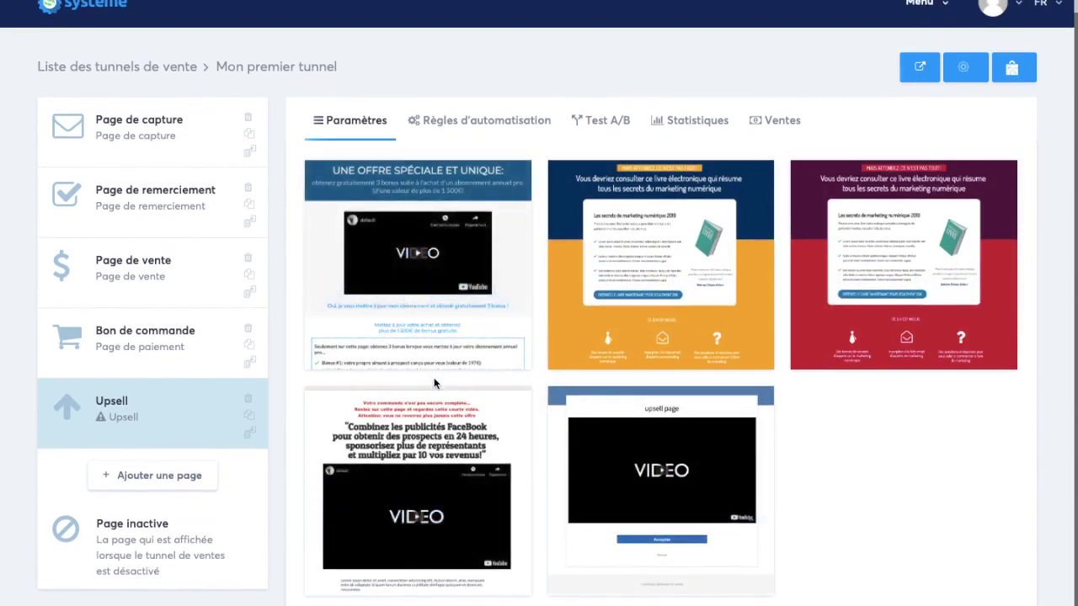
pyautogui.moveTo(459, 497)
pyautogui.click(469, 497)
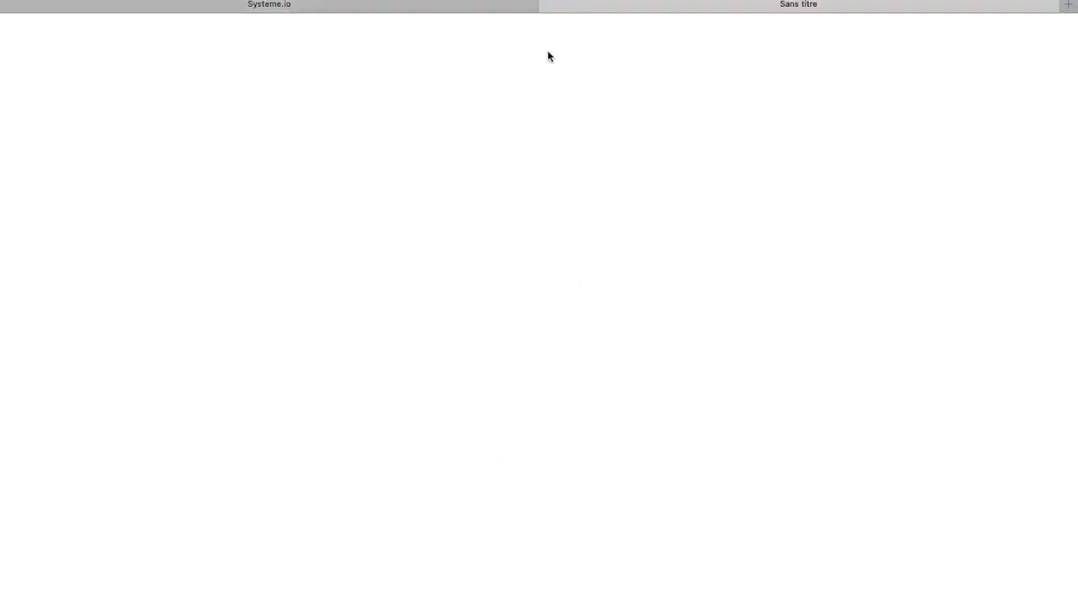
pyautogui.scroll(-5, 612, 364)
pyautogui.scroll(5, 571, 308)
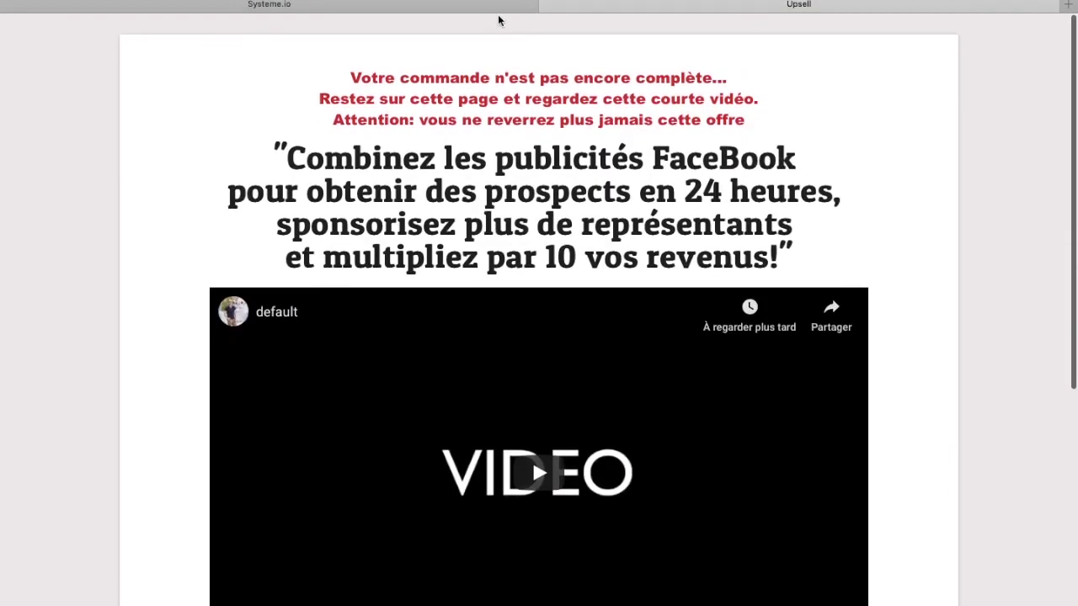
pyautogui.click(500, 8)
# Preview the "Une offre spéciale et unique" template and select it for the Upsell page.
pyautogui.click(475, 290)
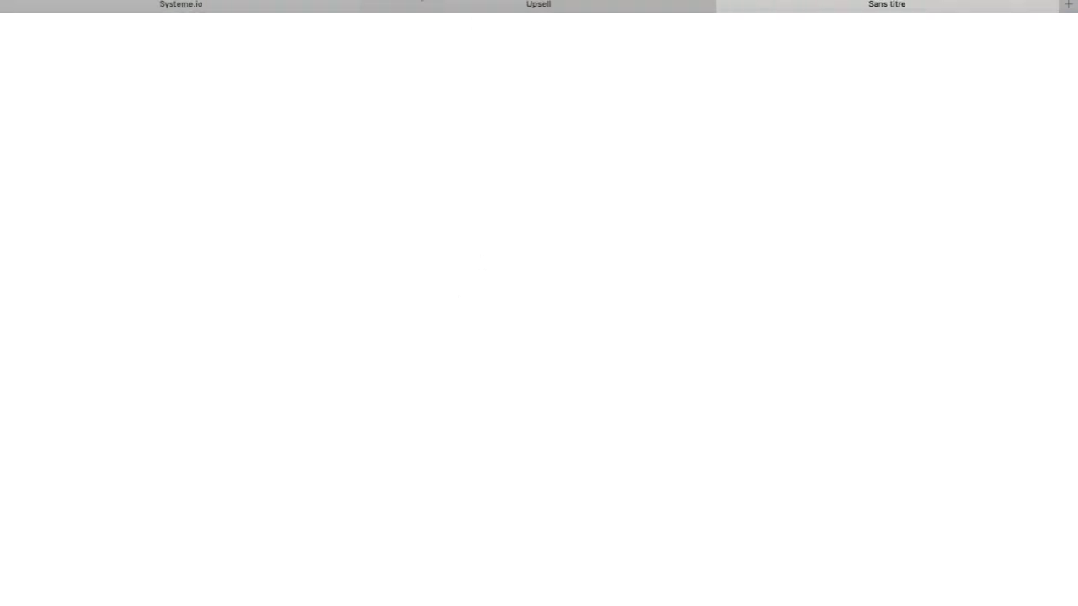
pyautogui.click(373, 5)
pyautogui.scroll(-5, 522, 264)
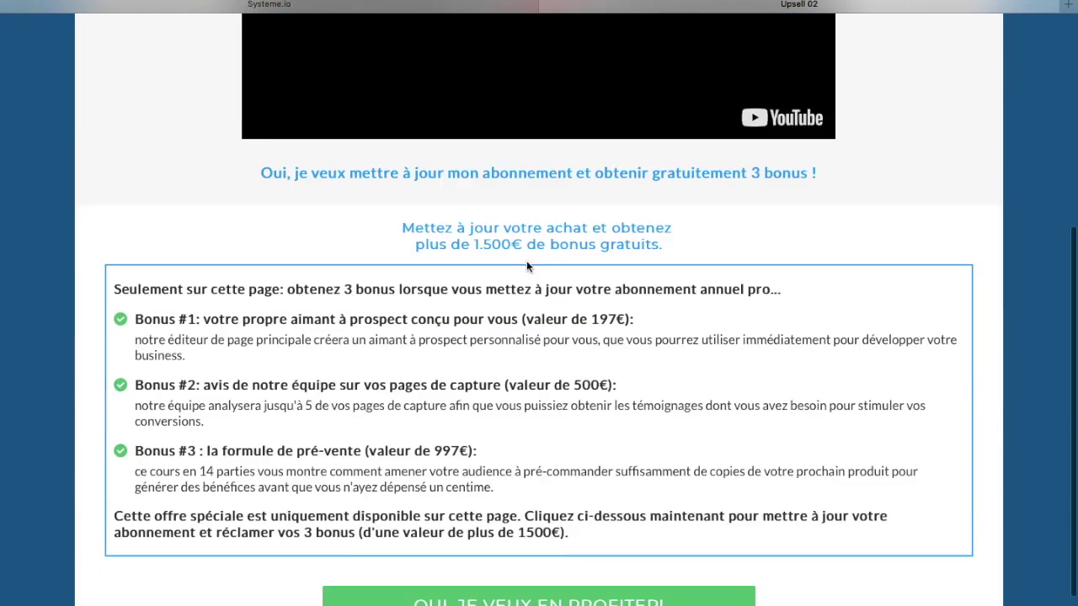
pyautogui.click(545, 7)
pyautogui.moveTo(371, 269)
pyautogui.click(360, 270)
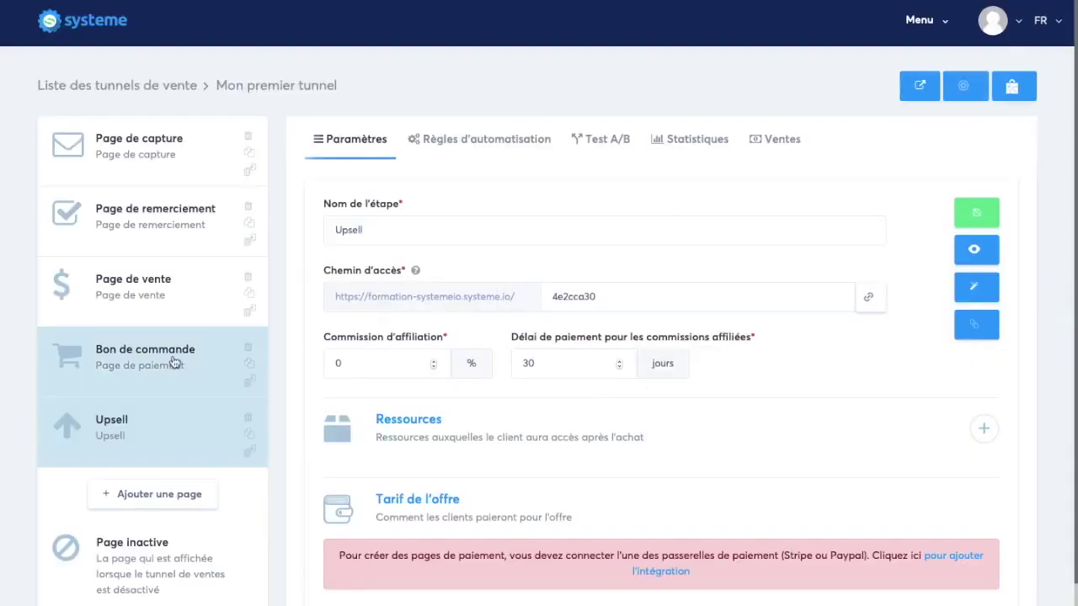
# Add an empty resource entry to the Upsell step and review the available resource types without choosing one.
pyautogui.click(207, 365)
pyautogui.click(168, 428)
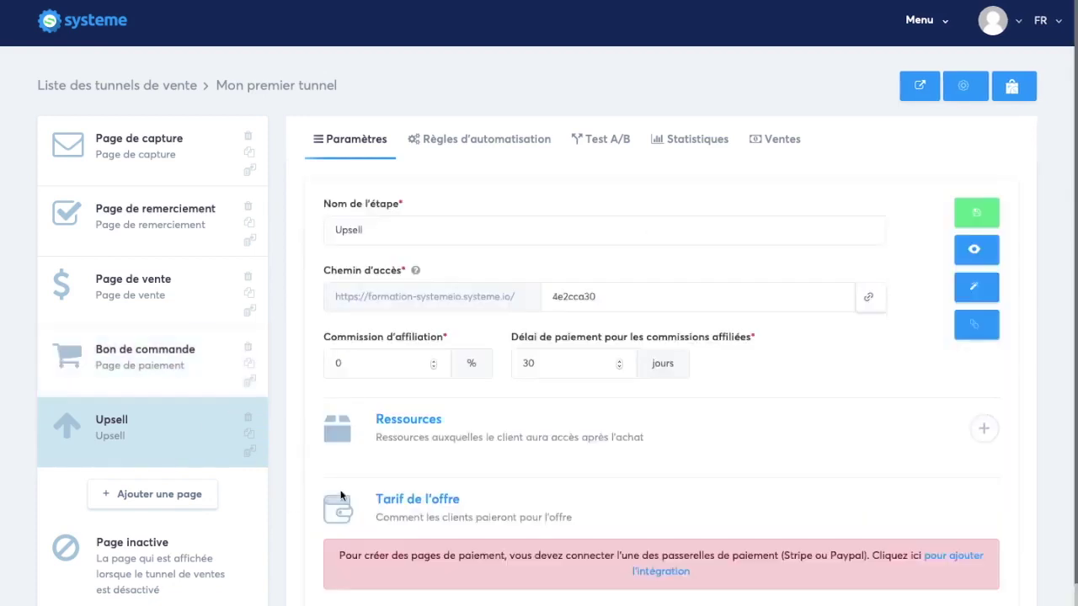
pyautogui.scroll(-1, 437, 491)
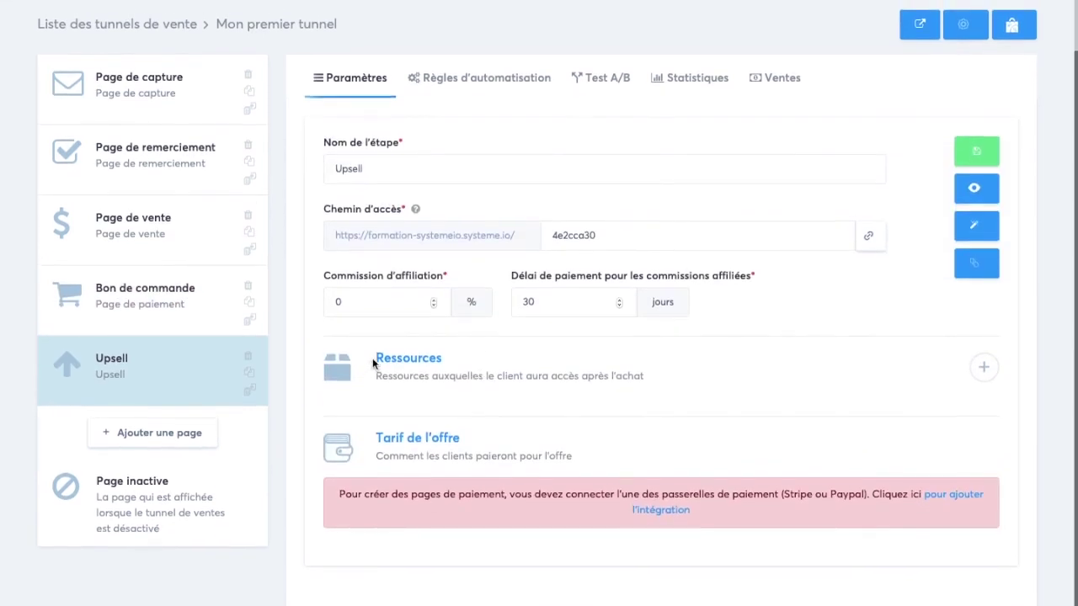
pyautogui.click(983, 368)
pyautogui.click(553, 435)
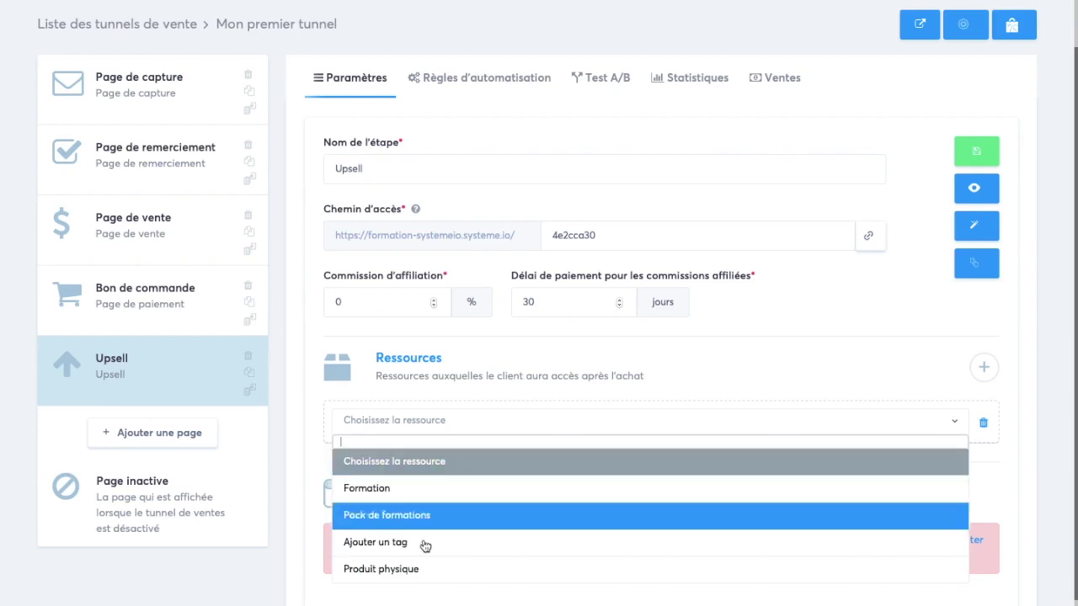
pyautogui.click(469, 421)
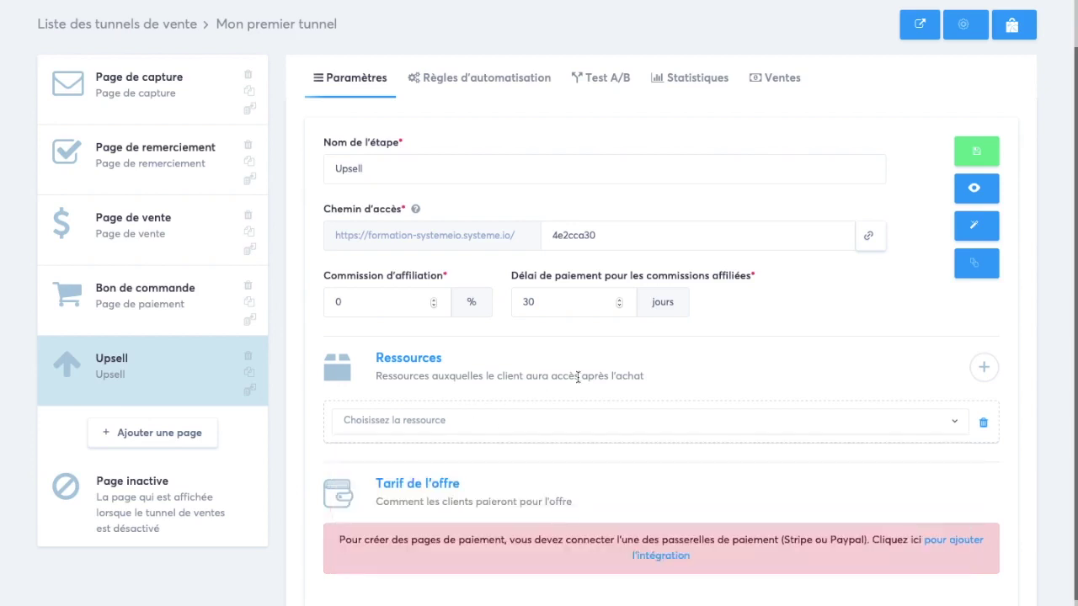
pyautogui.scroll(1, 600, 367)
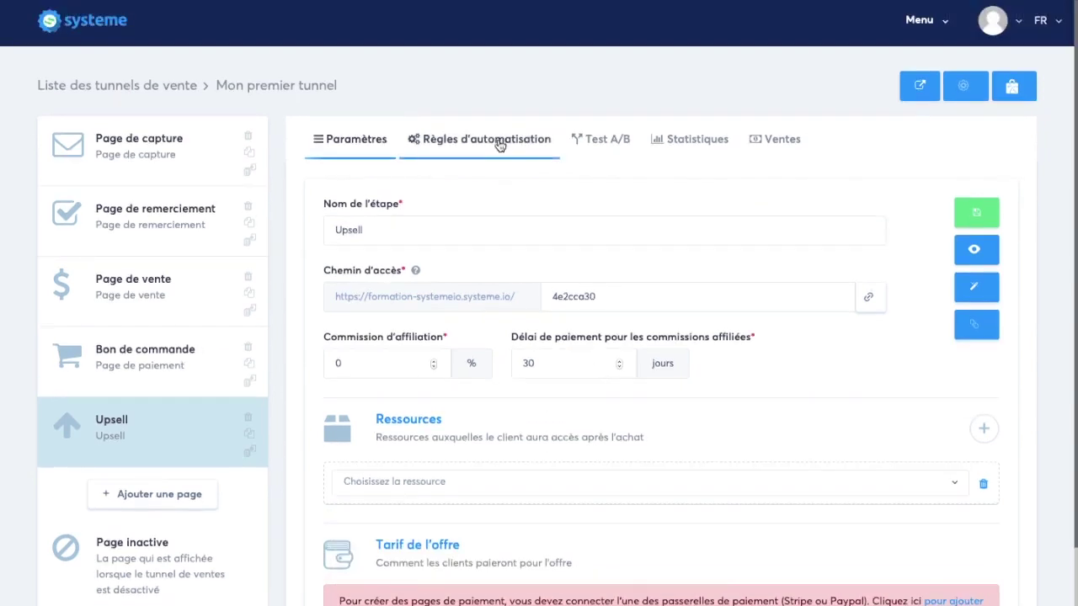
pyautogui.scroll(-1, 565, 447)
pyautogui.click(530, 378)
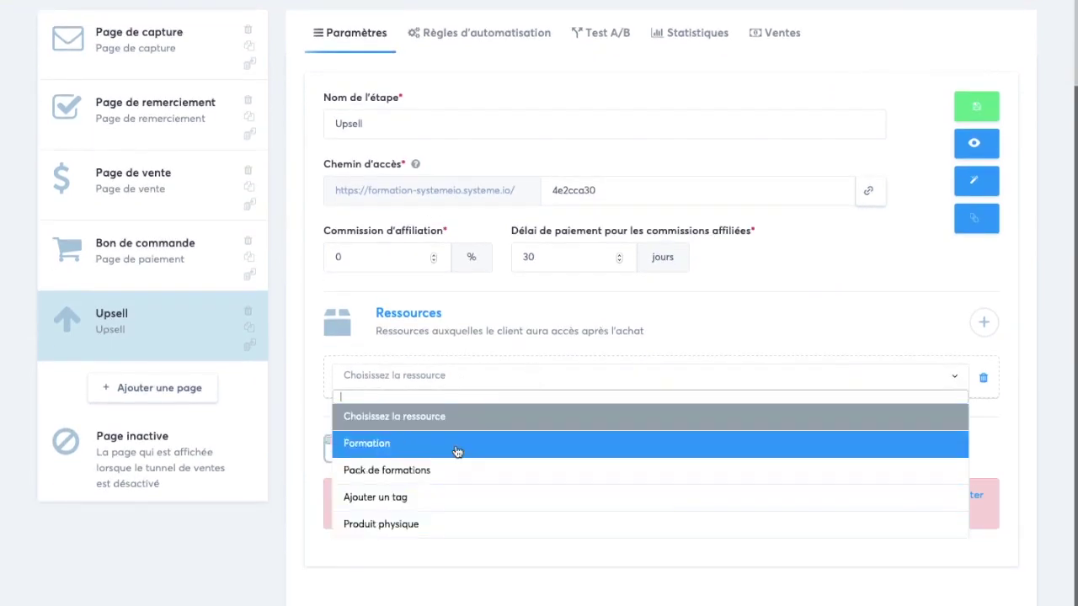
pyautogui.click(529, 376)
pyautogui.scroll(1, 531, 374)
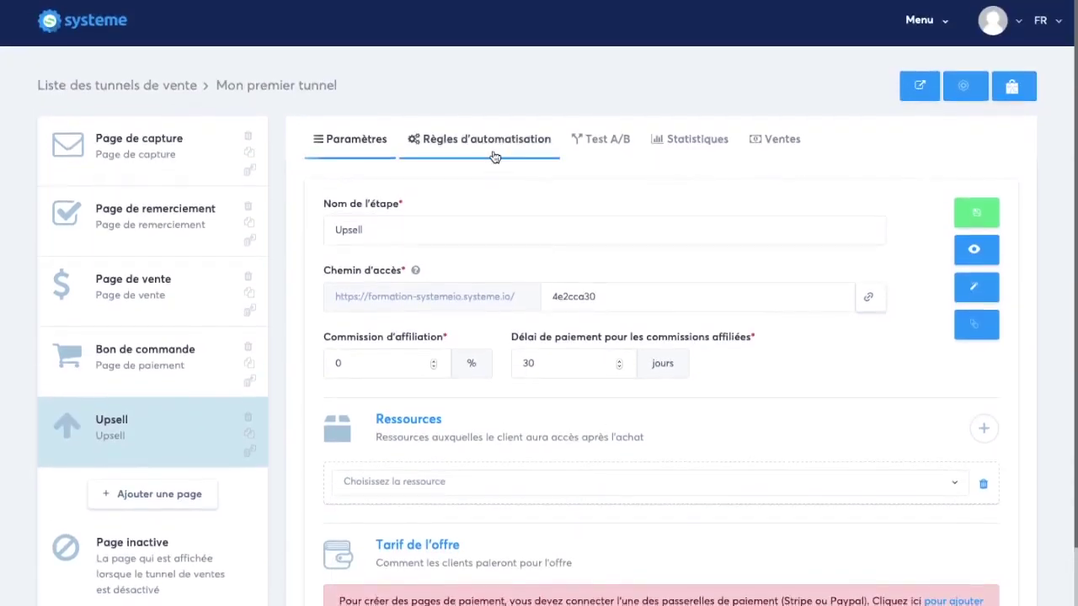
# Open the Upsell step's automation rules and examine the Nouvelle vente trigger and its action section.
pyautogui.click(494, 156)
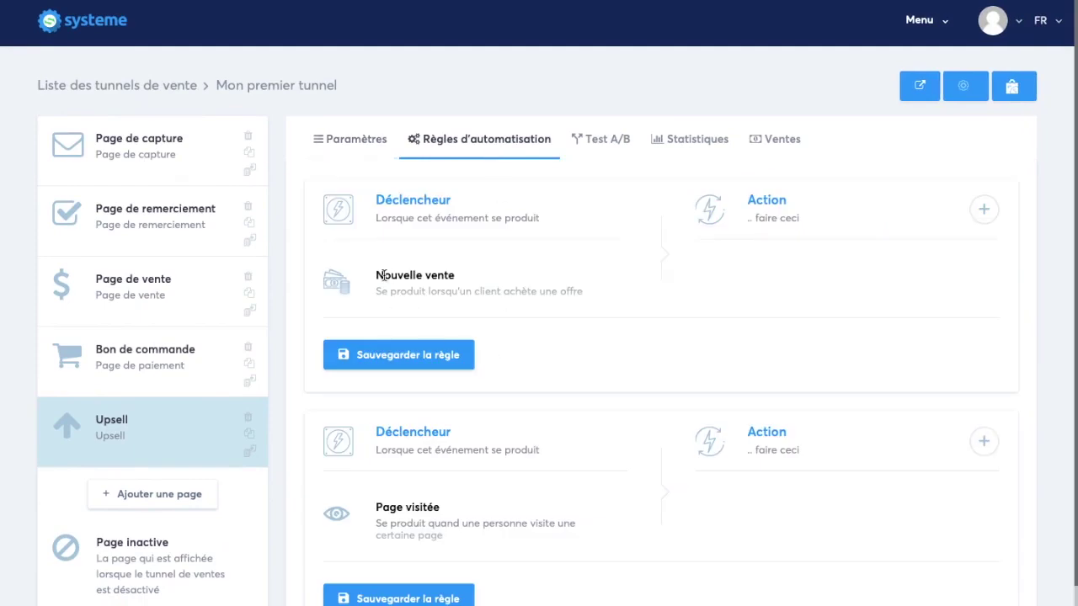
pyautogui.moveTo(383, 275); pyautogui.dragTo(463, 276)
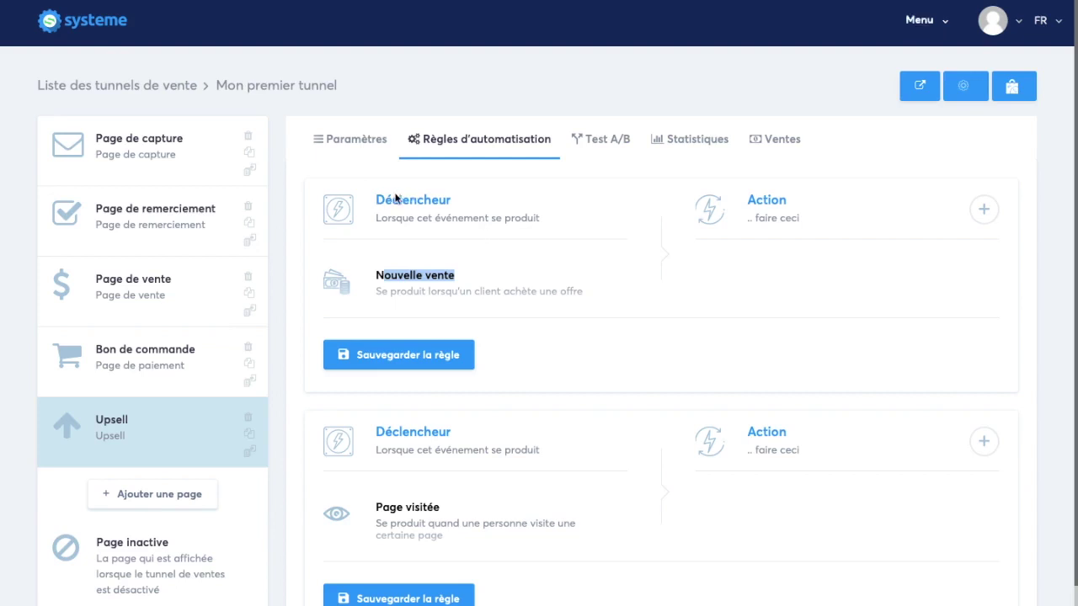
pyautogui.moveTo(376, 206); pyautogui.dragTo(553, 217)
pyautogui.click(507, 249)
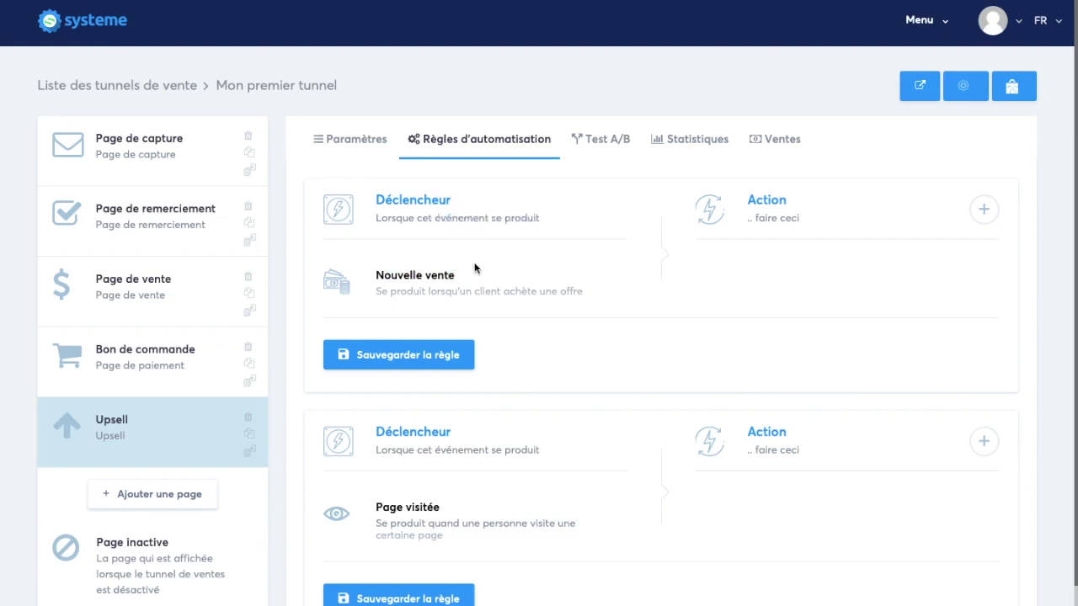
pyautogui.moveTo(393, 271); pyautogui.dragTo(528, 271)
pyautogui.click(790, 224)
pyautogui.moveTo(765, 220); pyautogui.dragTo(780, 220)
pyautogui.click(601, 304)
# Add an "Envoyer un email" action to the Nouvelle vente rule and give a new email the subject "Félicitations ! Voici votre ebook !".
pyautogui.click(984, 209)
pyautogui.click(625, 384)
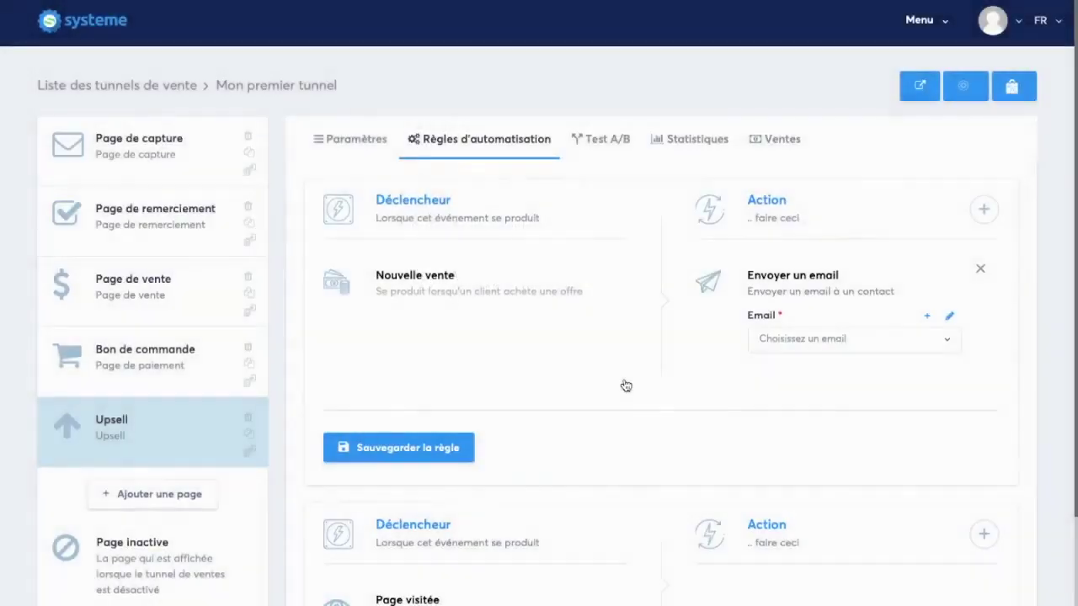
pyautogui.click(948, 317)
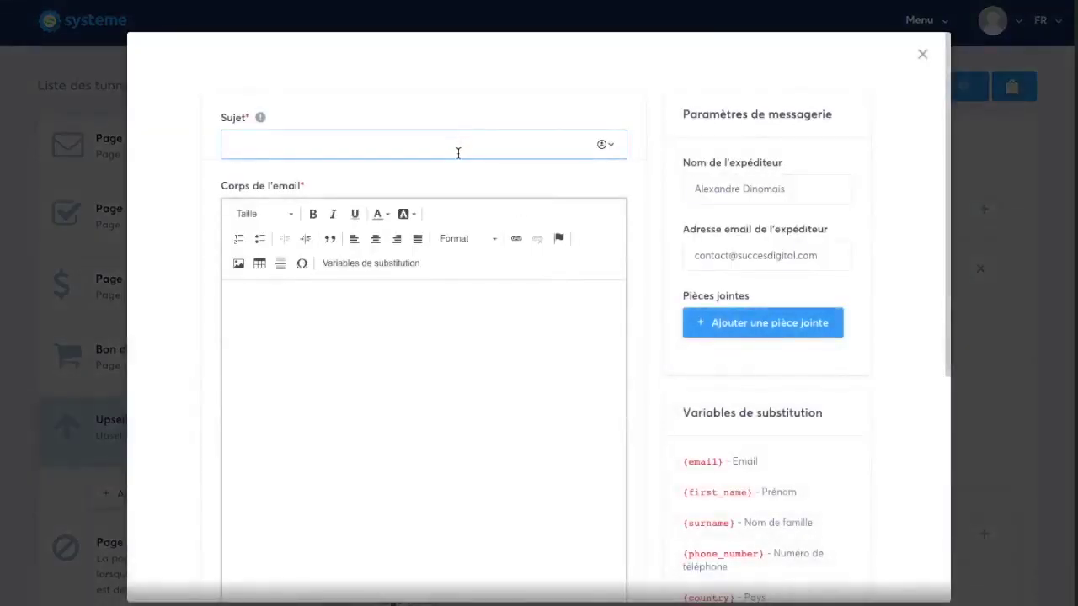
pyautogui.write('Félicitations ! Voici votre ebook !')
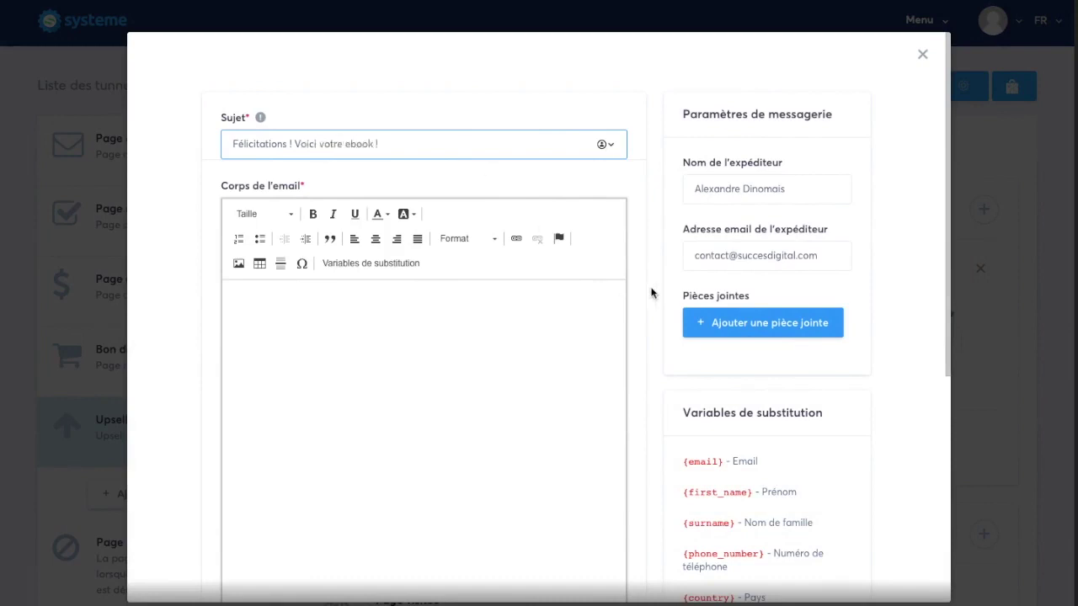
# Look over the email editor, add an empty attachment slot, and close the editor without saving.
pyautogui.scroll(-5, 640, 337)
pyautogui.scroll(4, 558, 214)
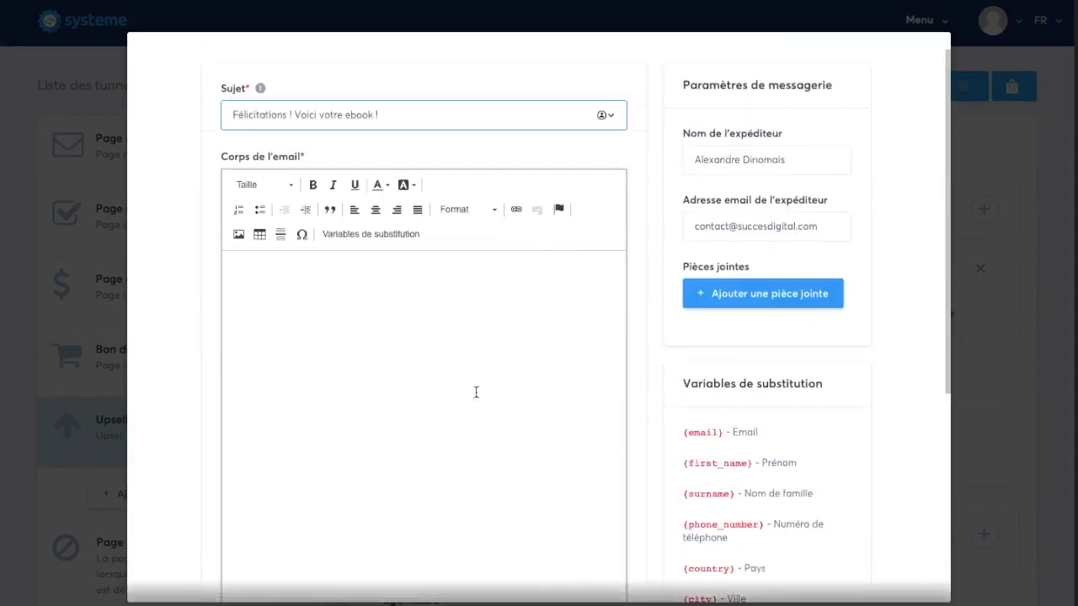
pyautogui.scroll(-5, 654, 404)
pyautogui.scroll(6, 661, 331)
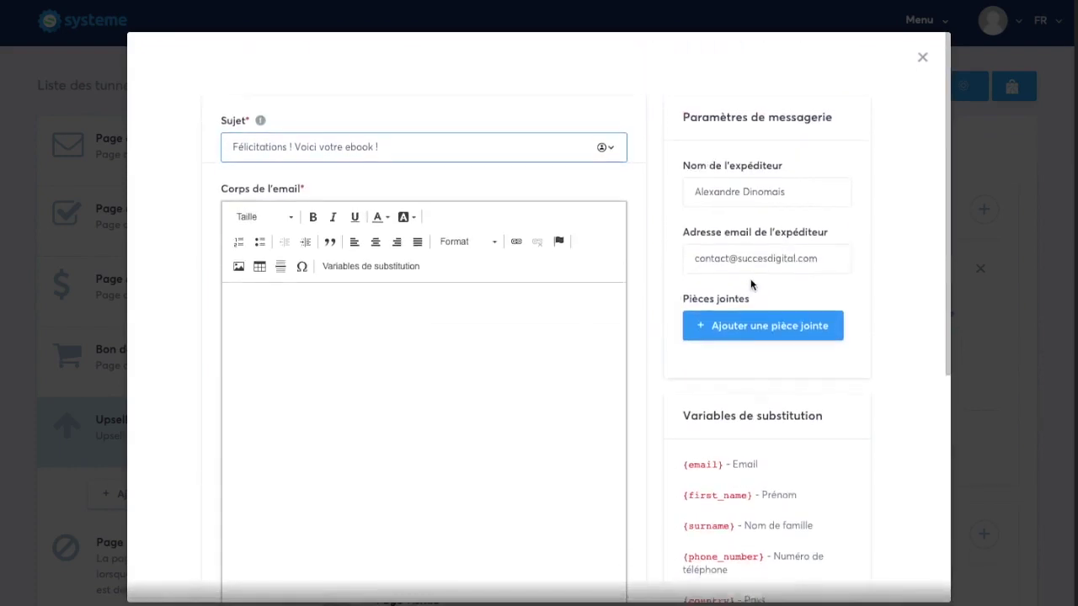
pyautogui.click(733, 324)
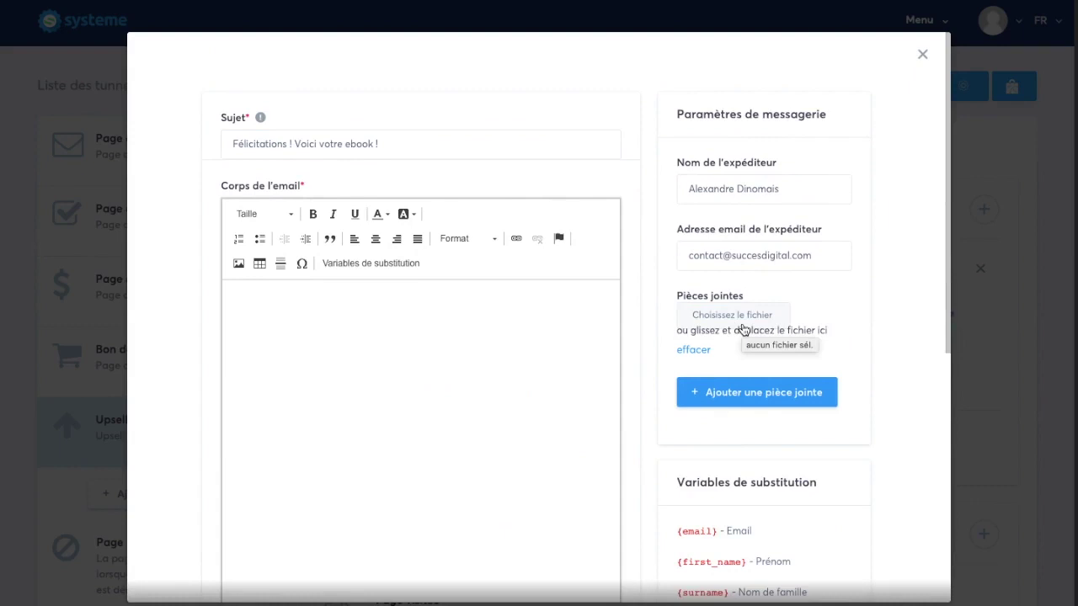
pyautogui.click(923, 55)
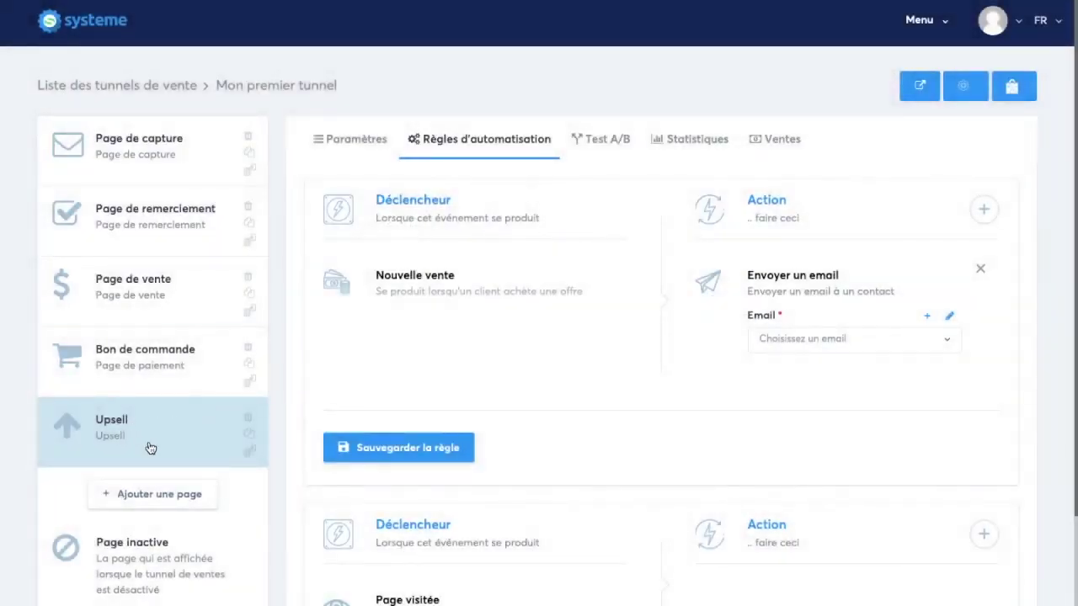
# Remove the "Envoyer un email" action from the Nouvelle vente rule.
pyautogui.doubleClick(436, 278)
pyautogui.click(773, 271)
pyautogui.moveTo(781, 271); pyautogui.dragTo(874, 269)
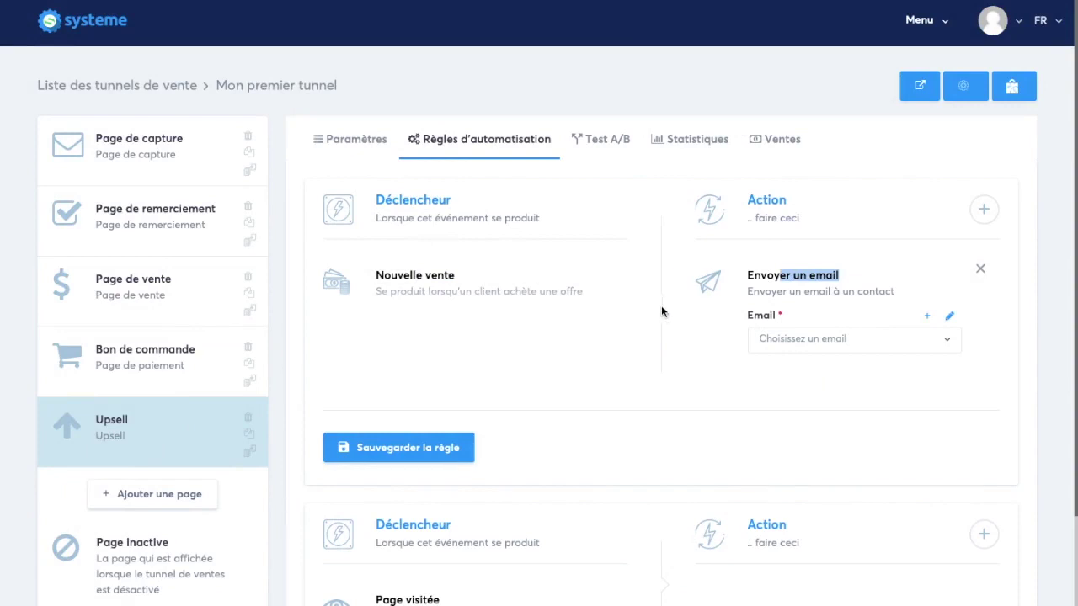
pyautogui.click(979, 269)
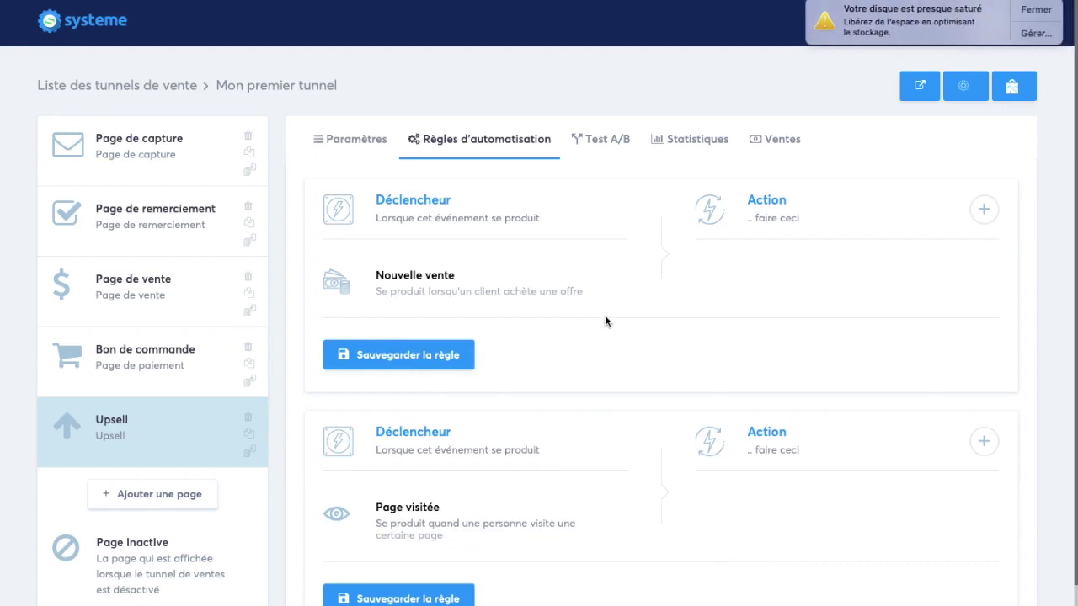
# Dismiss the disk-space alert, add a Formation resource in the Upsell step's settings and view its available courses.
pyautogui.click(1037, 9)
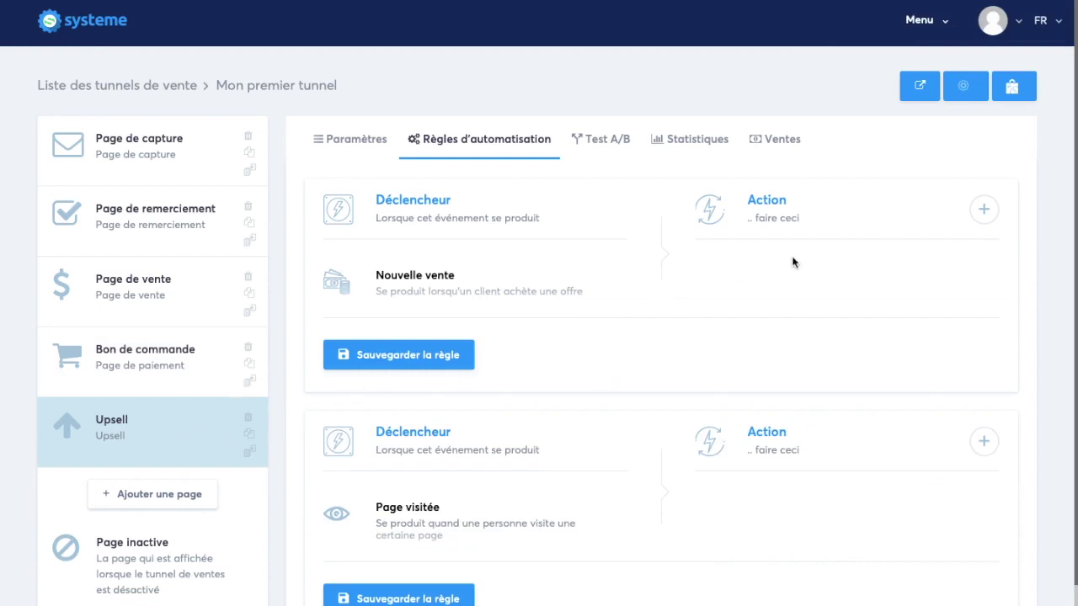
pyautogui.click(353, 139)
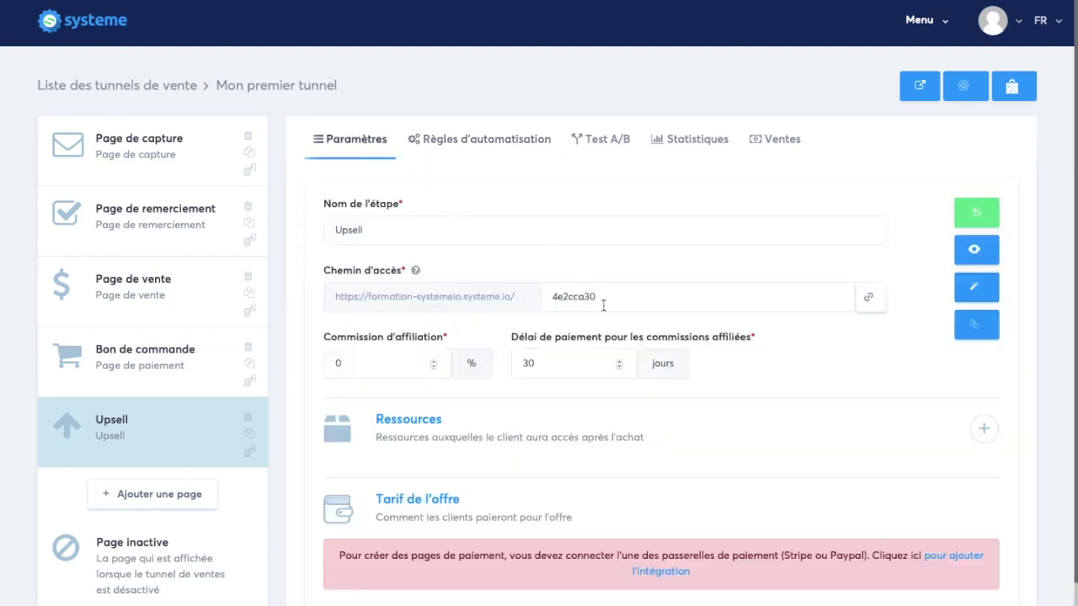
pyautogui.scroll(-1, 681, 393)
pyautogui.click(982, 366)
pyautogui.click(645, 435)
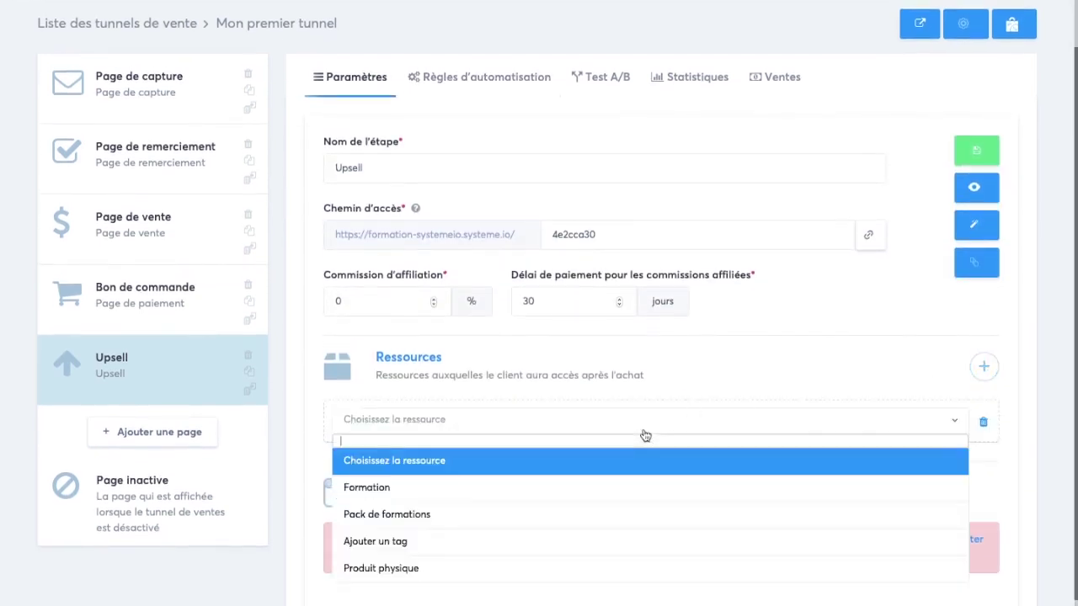
pyautogui.click(579, 493)
pyautogui.click(549, 465)
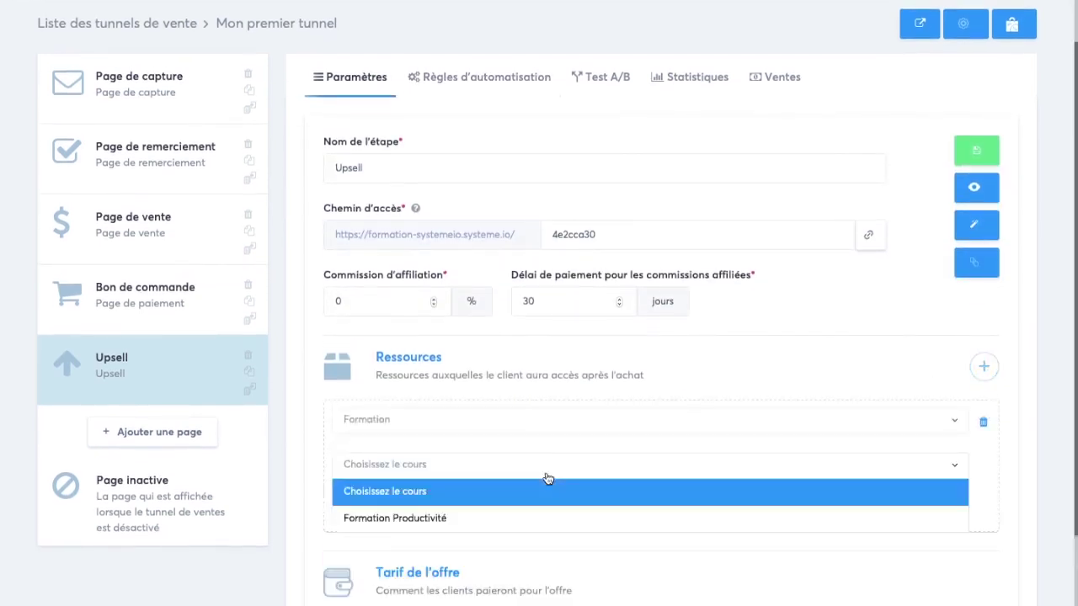
pyautogui.click(601, 464)
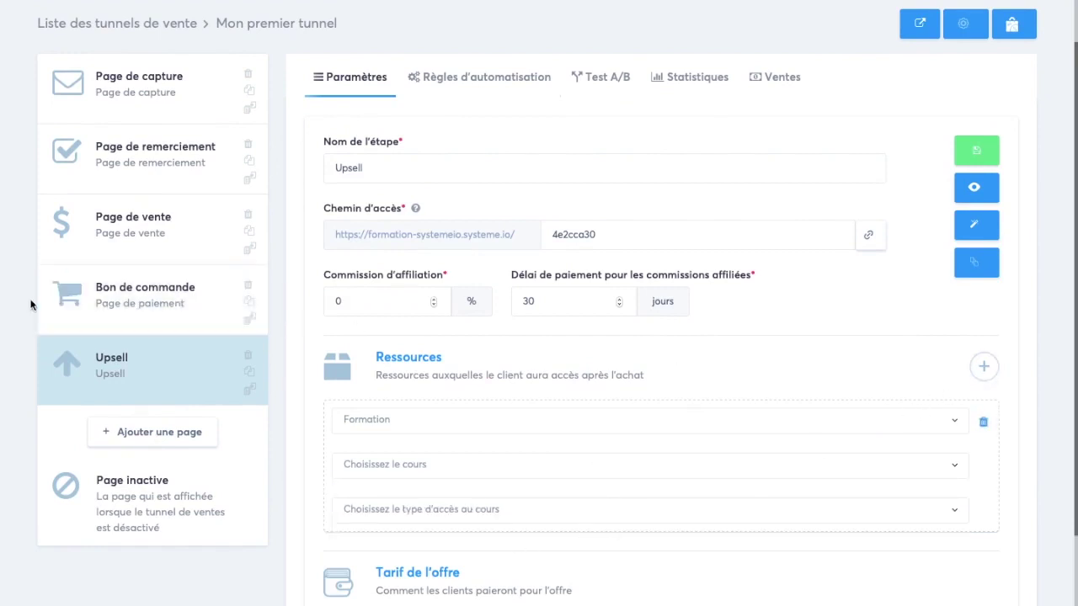
# Add a second resource of type "Ajouter un tag" to the Upsell step and look over the Tarif de l'offre section.
pyautogui.click(984, 366)
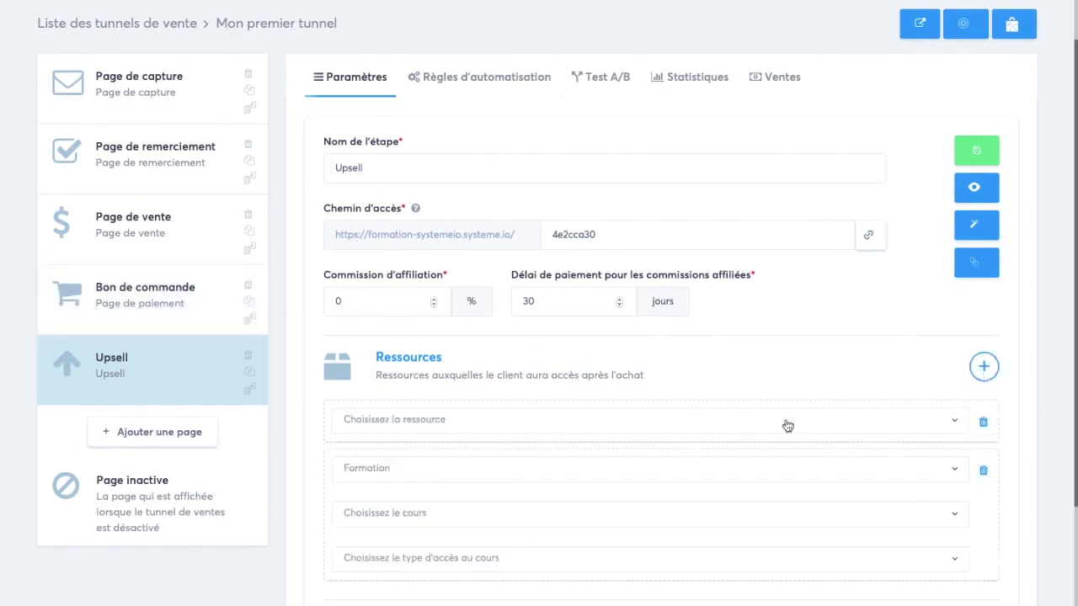
pyautogui.click(675, 428)
pyautogui.click(631, 541)
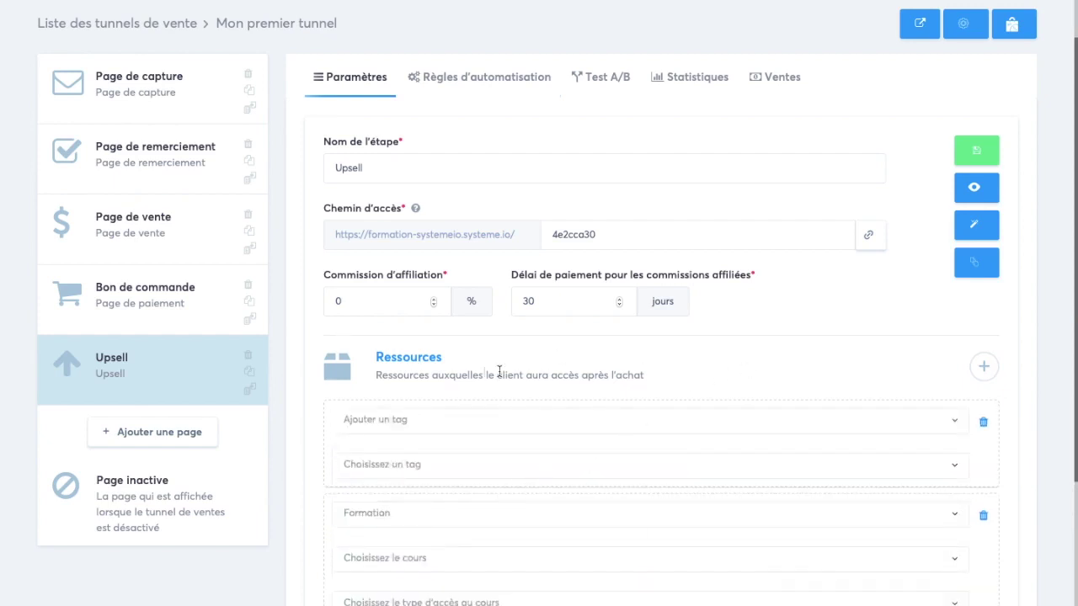
pyautogui.scroll(-3, 499, 371)
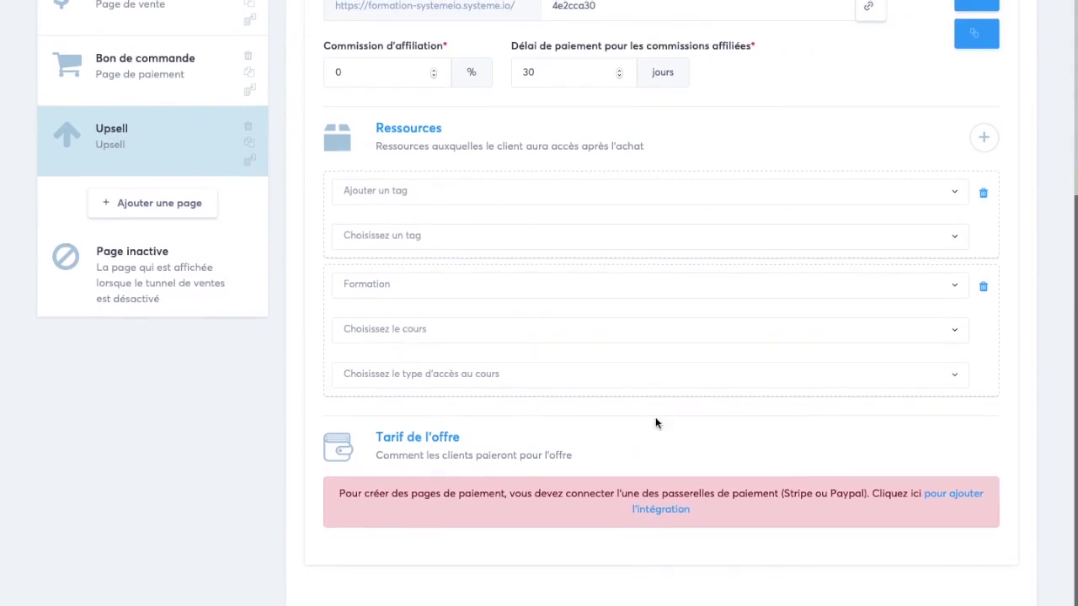
pyautogui.scroll(4, 699, 421)
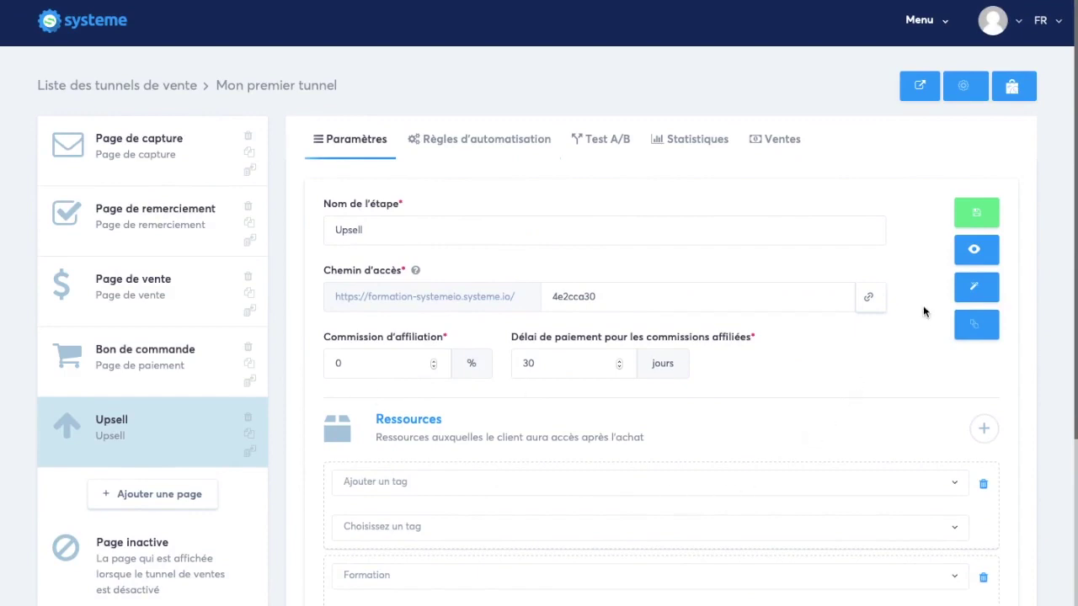
# Open the Upsell page in the page editor and look over its subtitle, video area and bonus list.
pyautogui.click(974, 291)
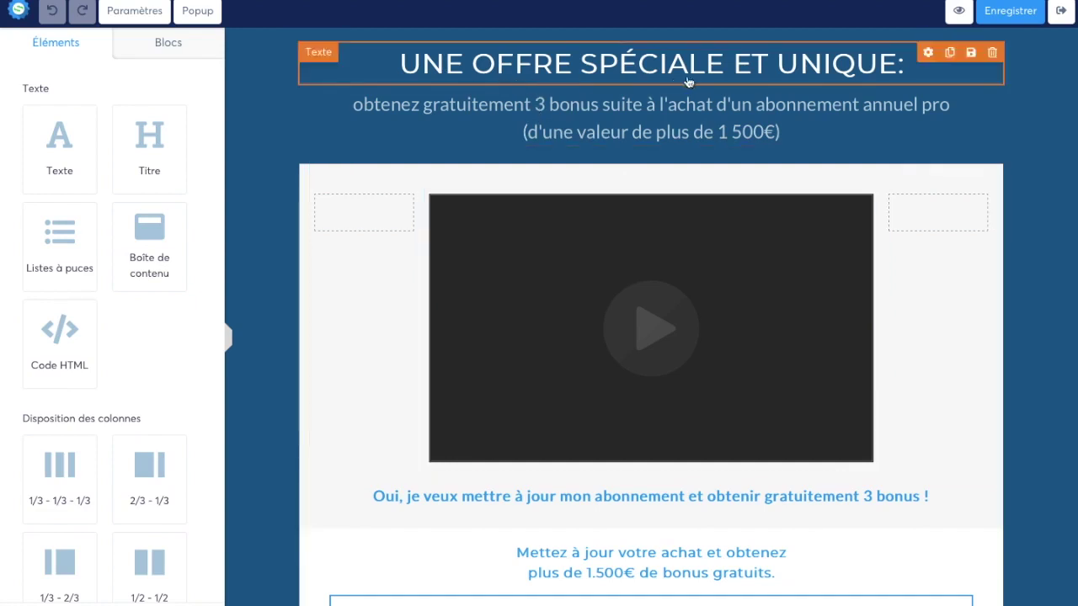
pyautogui.click(464, 102)
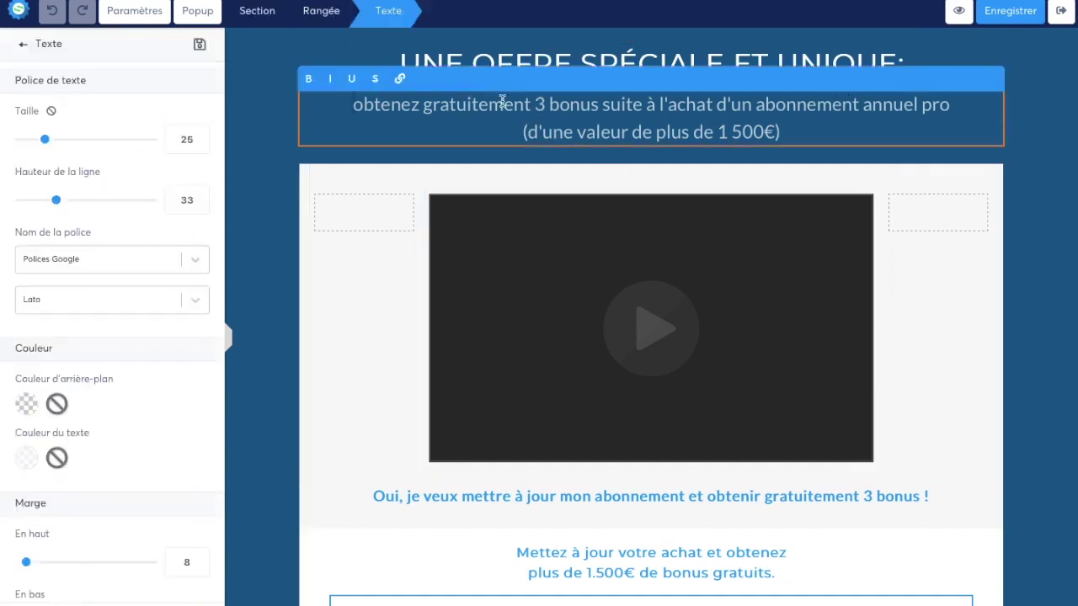
pyautogui.moveTo(513, 102); pyautogui.dragTo(725, 115)
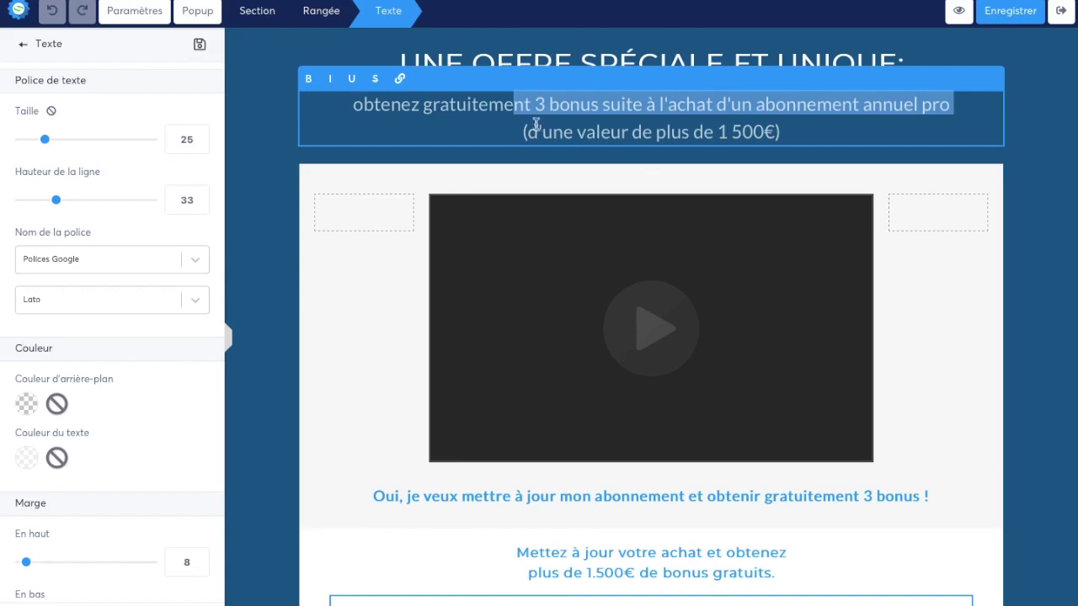
pyautogui.click(593, 179)
pyautogui.scroll(-6, 690, 313)
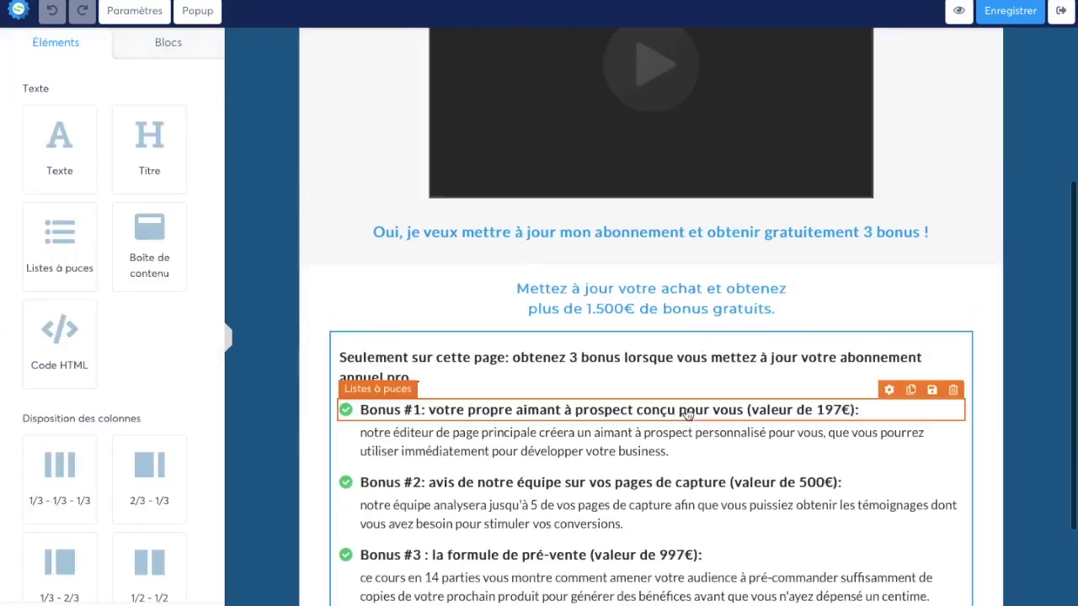
pyautogui.scroll(6, 551, 356)
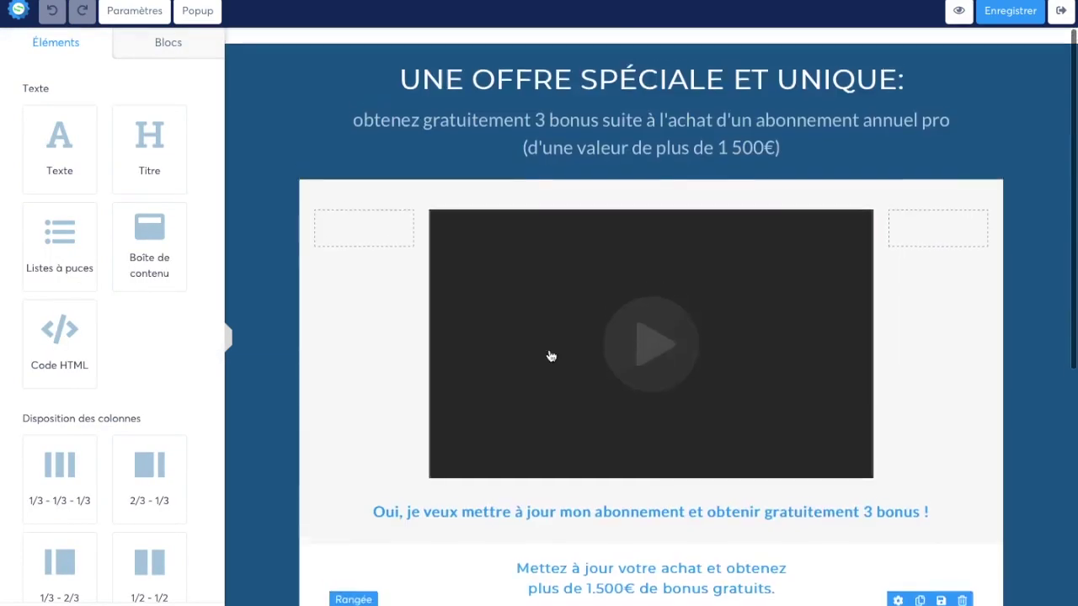
# Replace the subtitle under the main headline with "Recevez une formation complémentaire pour développer votre confiance en soi".
pyautogui.click(606, 120)
pyautogui.moveTo(782, 134); pyautogui.dragTo(346, 85)
pyautogui.write('Recev')
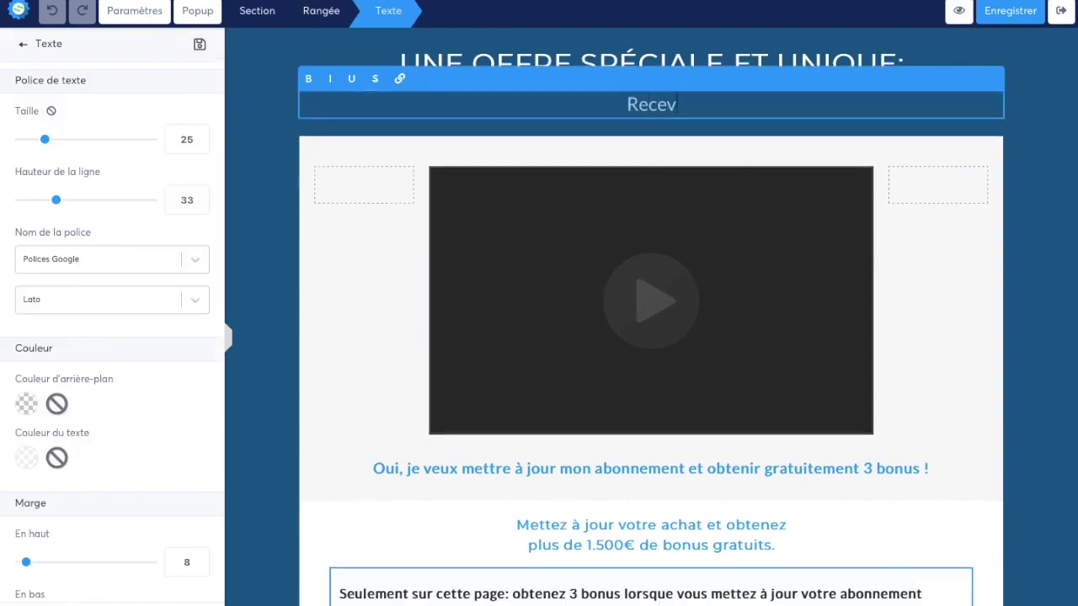
pyautogui.write('ez une forma')
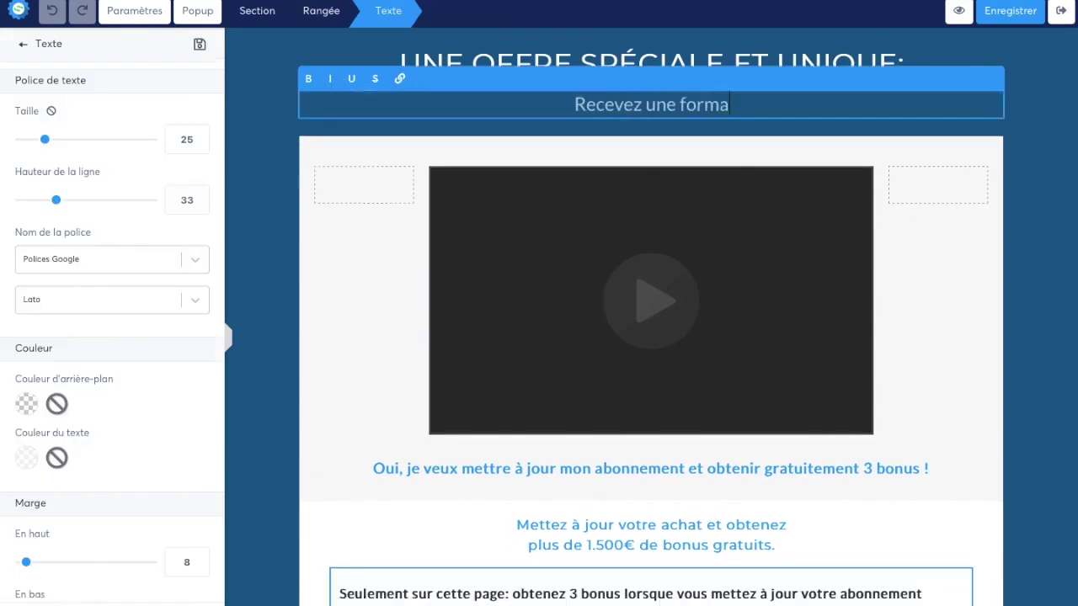
pyautogui.write('tion compéltementei')
pyautogui.press('BackSpace')
pyautogui.press('BackSpace')
pyautogui.press('BackSpace')
pyautogui.press('BackSpace')
pyautogui.press('BackSpace')
pyautogui.press('BackSpace')
pyautogui.press('BackSpace')
pyautogui.press('BackSpace')
pyautogui.press('BackSpace')
pyautogui.press('BackSpace')
pyautogui.write('lé')
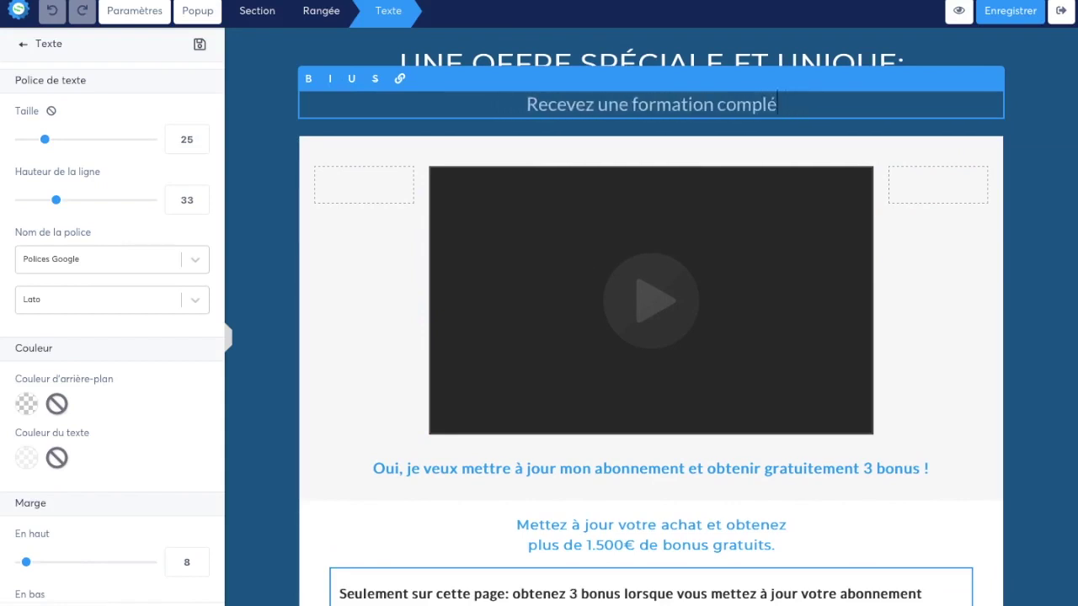
pyautogui.write('mentaire po')
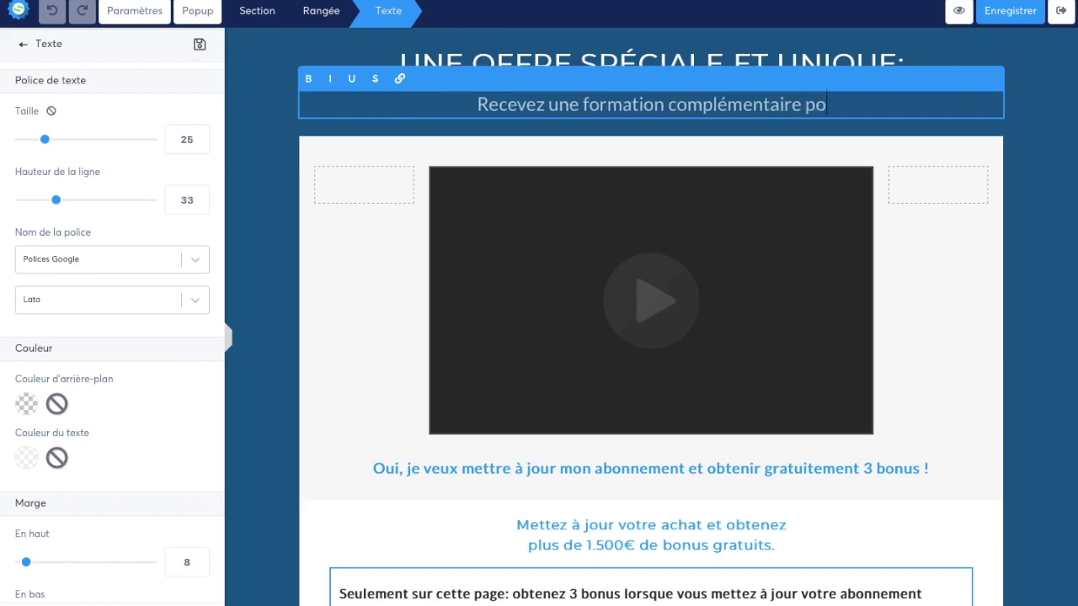
pyautogui.write('ur développer votre confiance en soi')
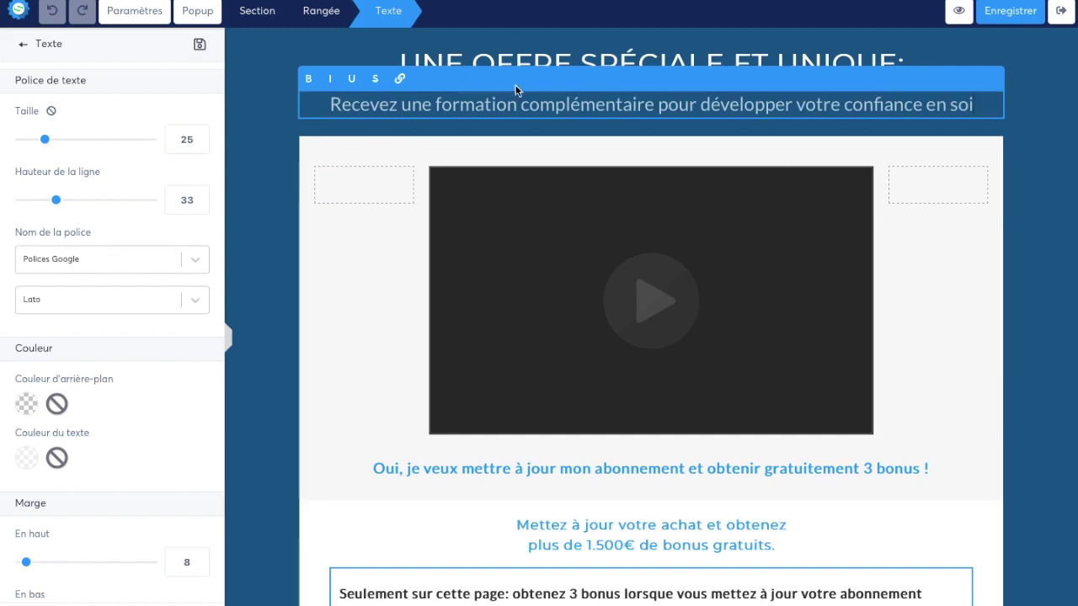
pyautogui.click(481, 156)
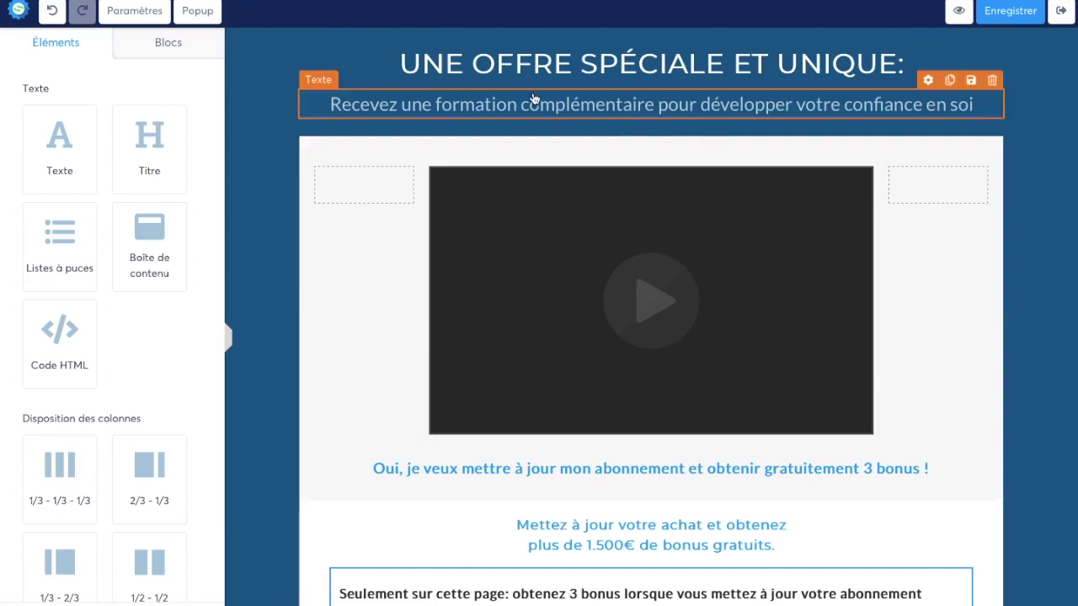
pyautogui.click(439, 106)
pyautogui.doubleClick(445, 103)
pyautogui.click(481, 135)
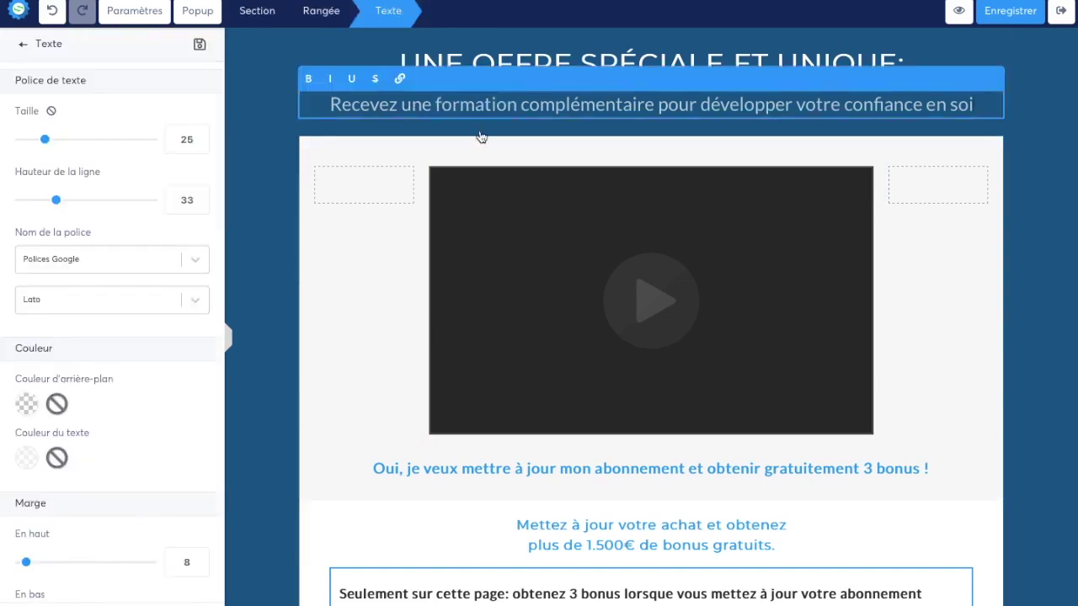
# Change the text of the accept-offer button below the video to "Oui, je veux mettre à jour ma commande et recevoir cette formation complémentaire".
pyautogui.scroll(-4, 624, 345)
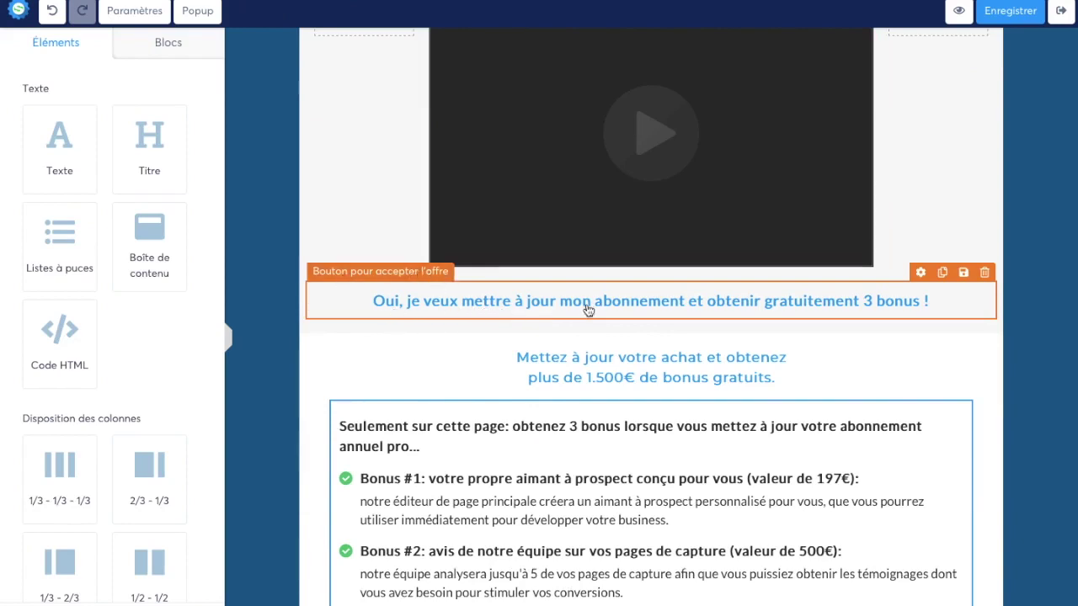
pyautogui.click(901, 304)
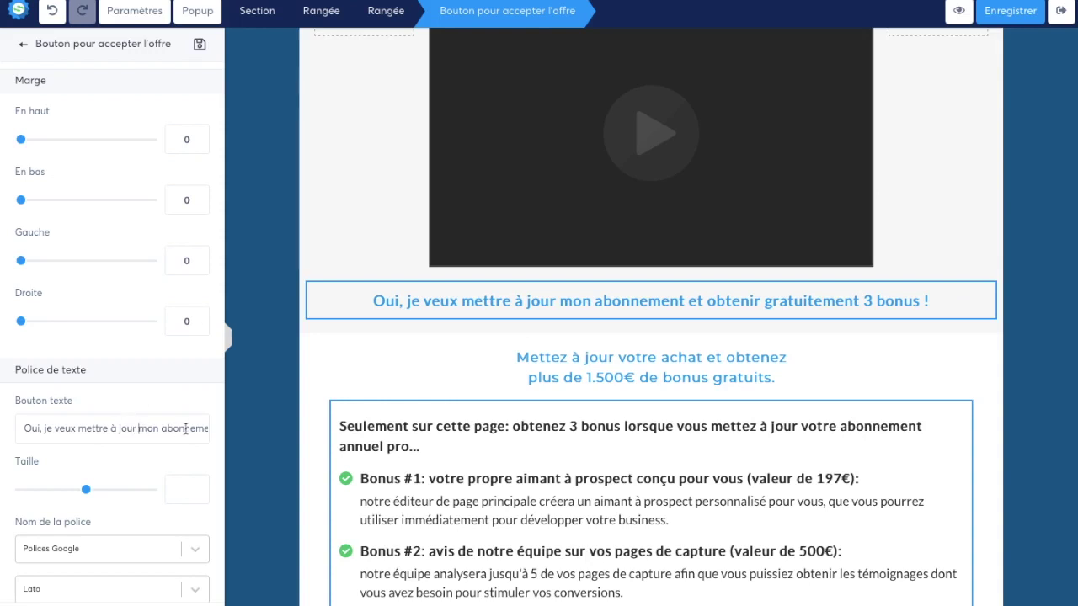
pyautogui.moveTo(147, 428); pyautogui.dragTo(206, 428)
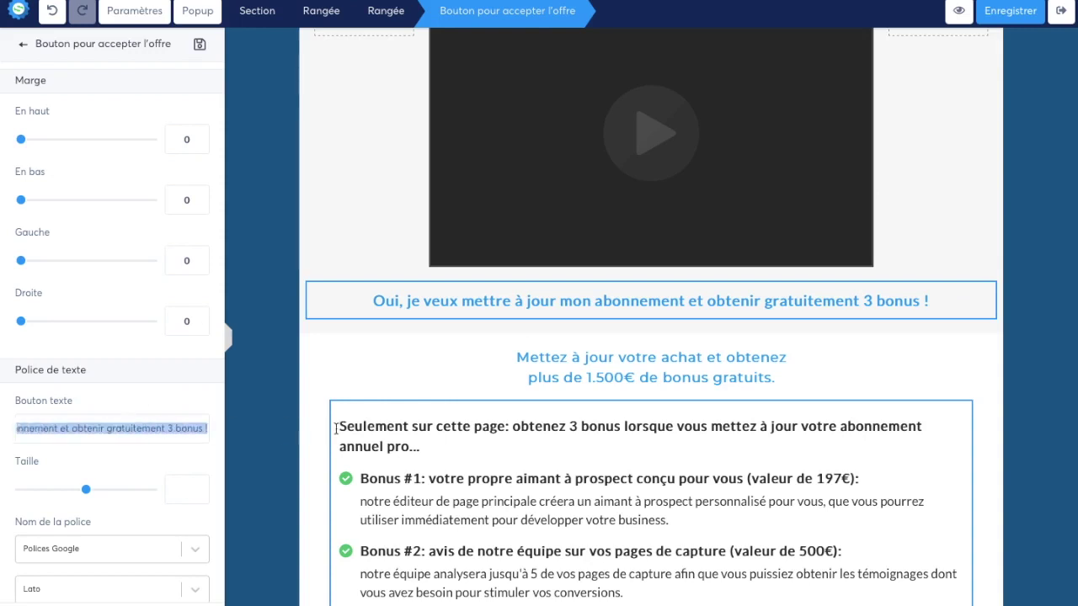
pyautogui.write('a commande et')
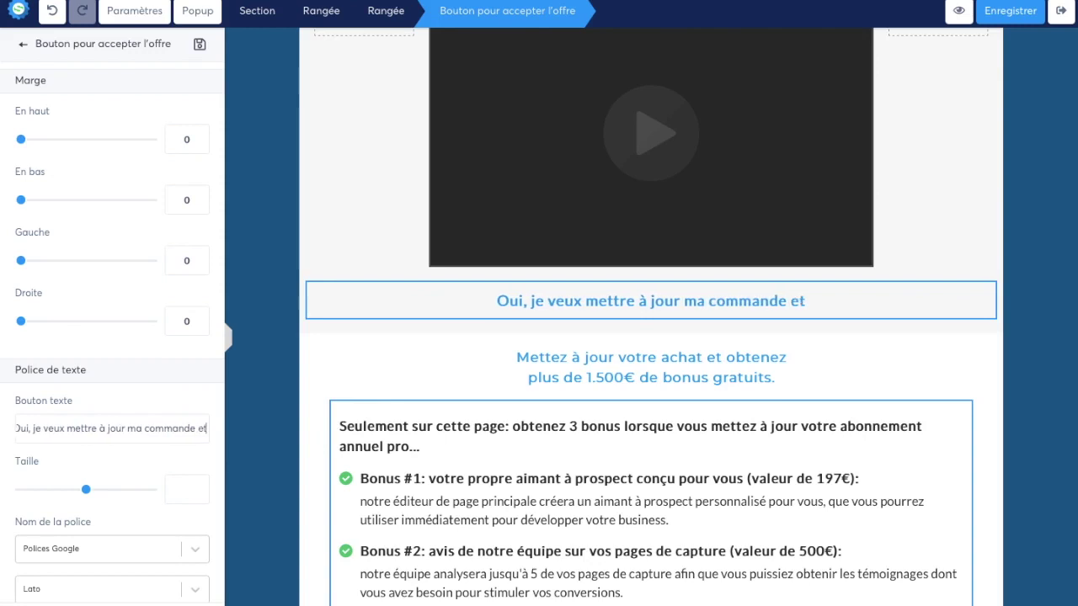
pyautogui.write(' recevoir cette')
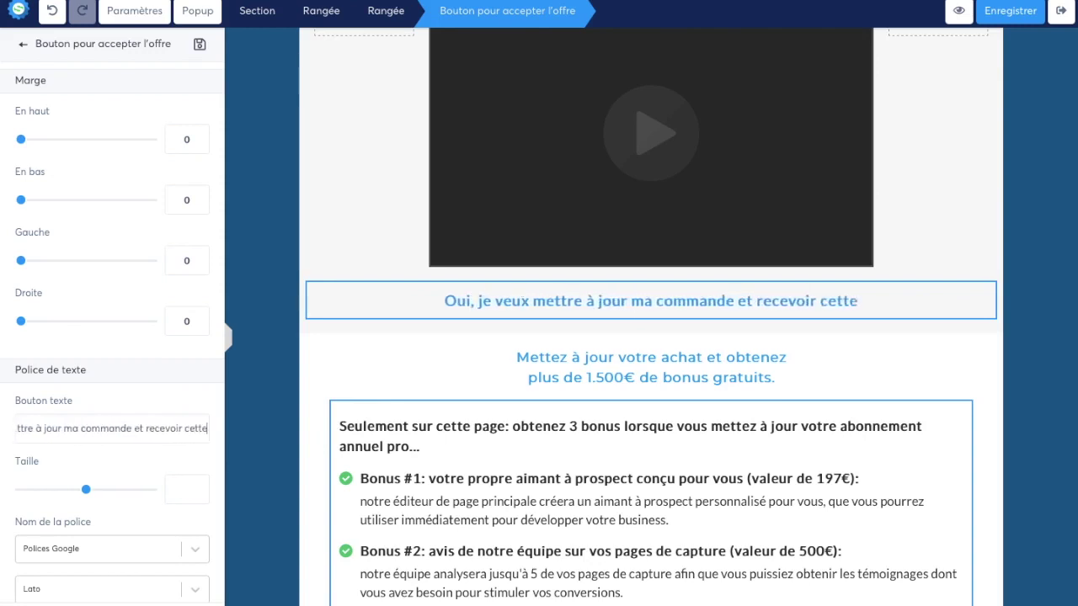
pyautogui.write(' formation complémentaire')
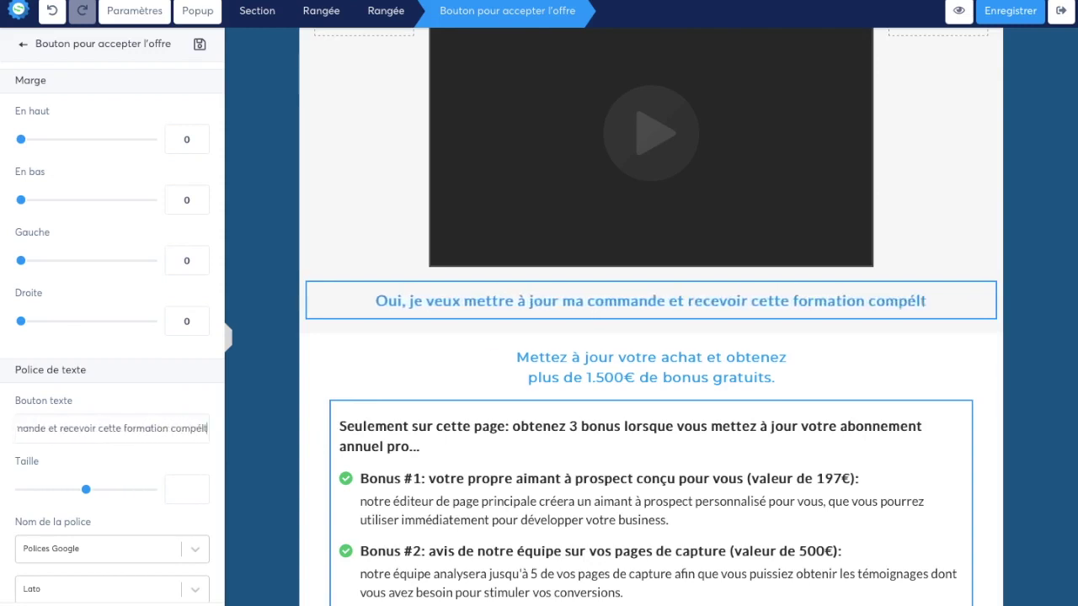
pyautogui.click(553, 338)
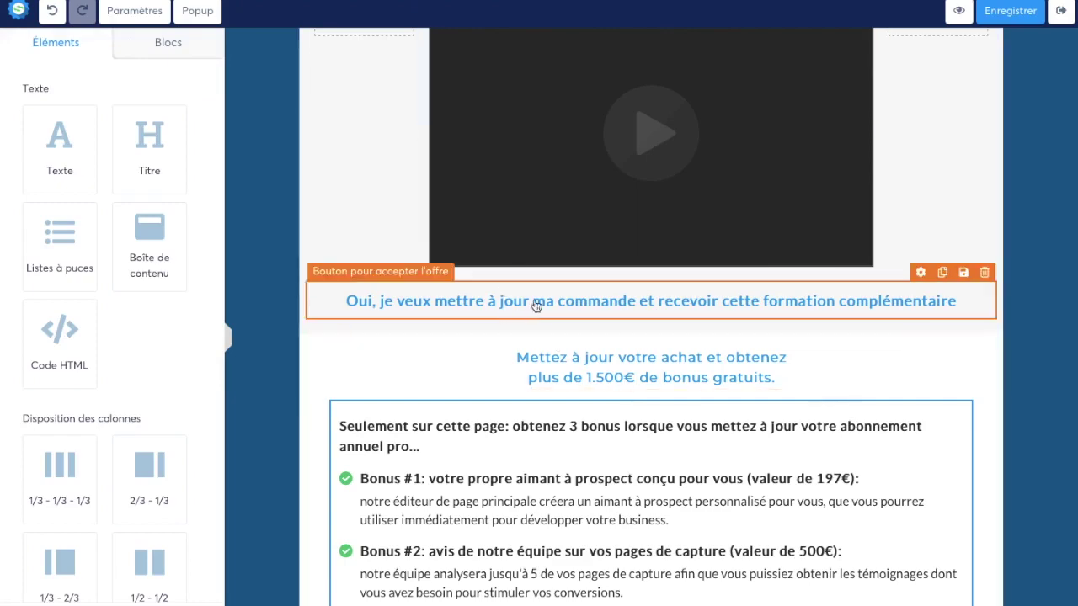
# Replace the introductory text above the bonus list with "Voici ce que vous allez recevoir :".
pyautogui.scroll(-3, 396, 291)
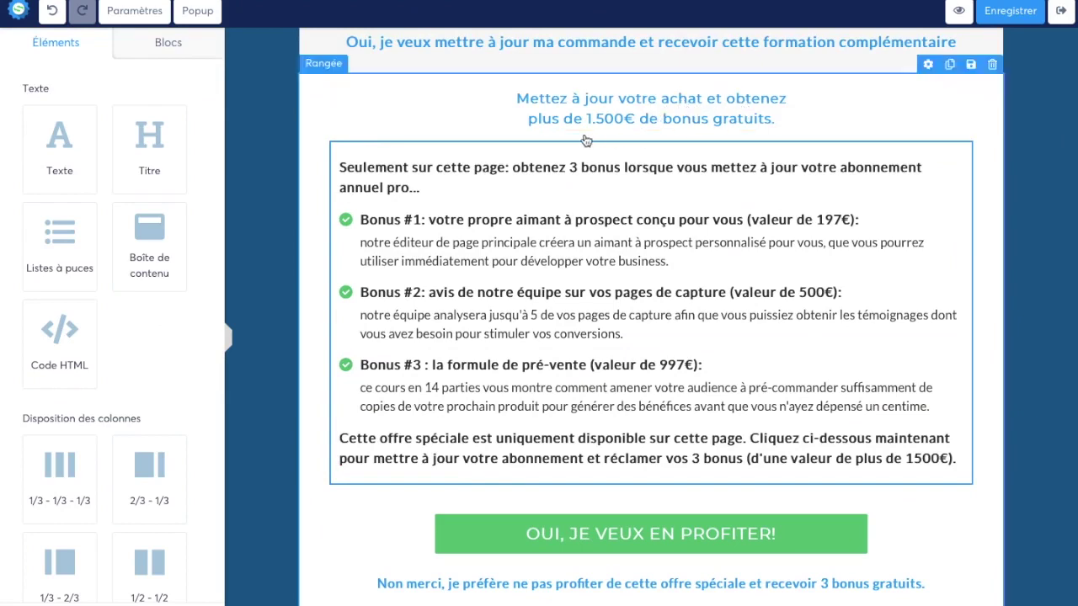
pyautogui.click(664, 118)
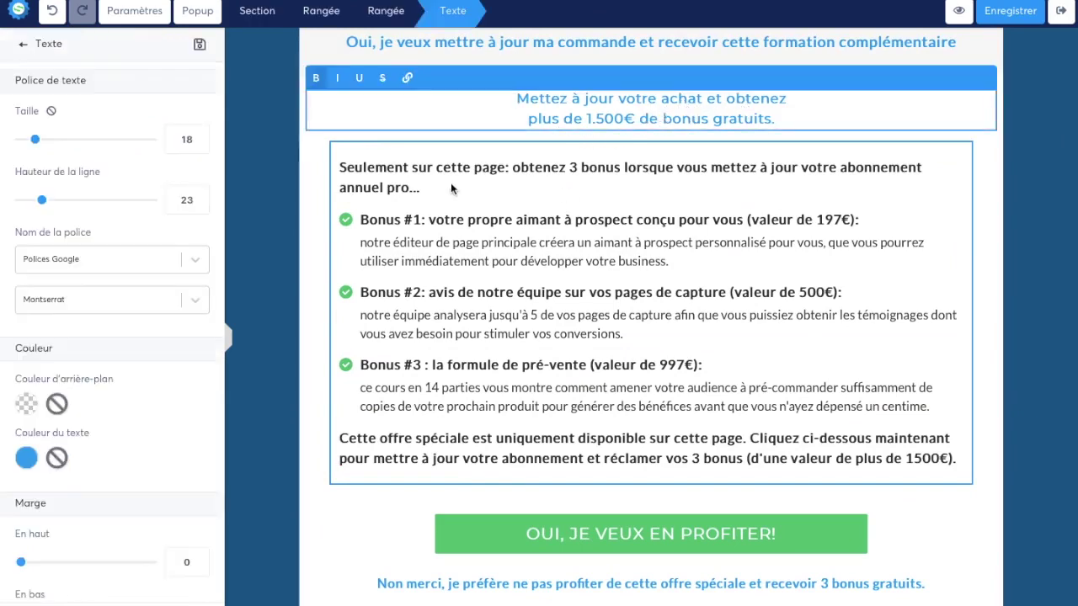
pyautogui.click(549, 362)
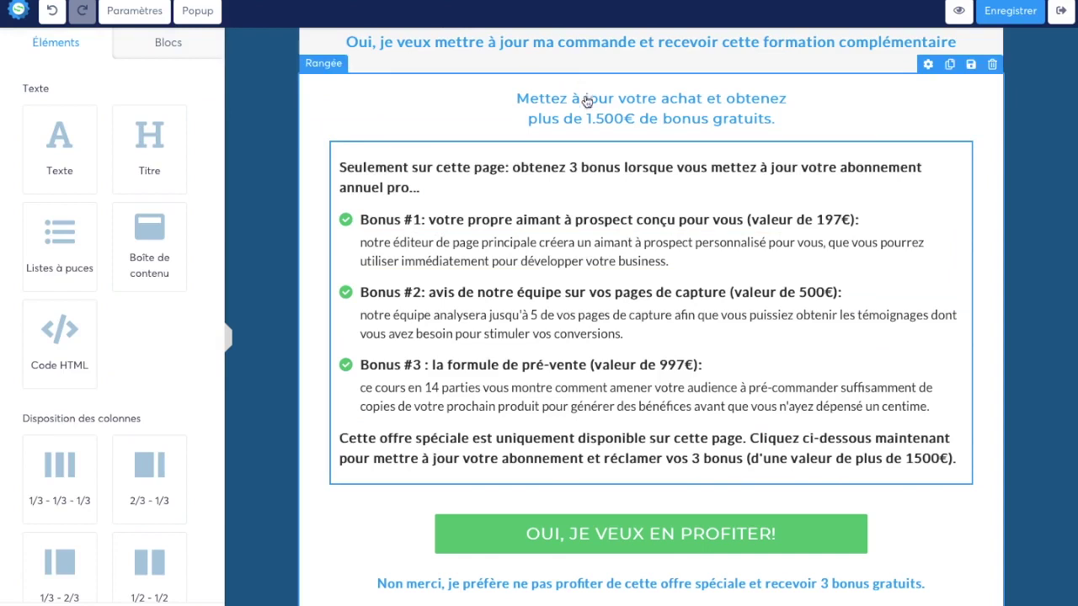
pyautogui.tripleClick(614, 120)
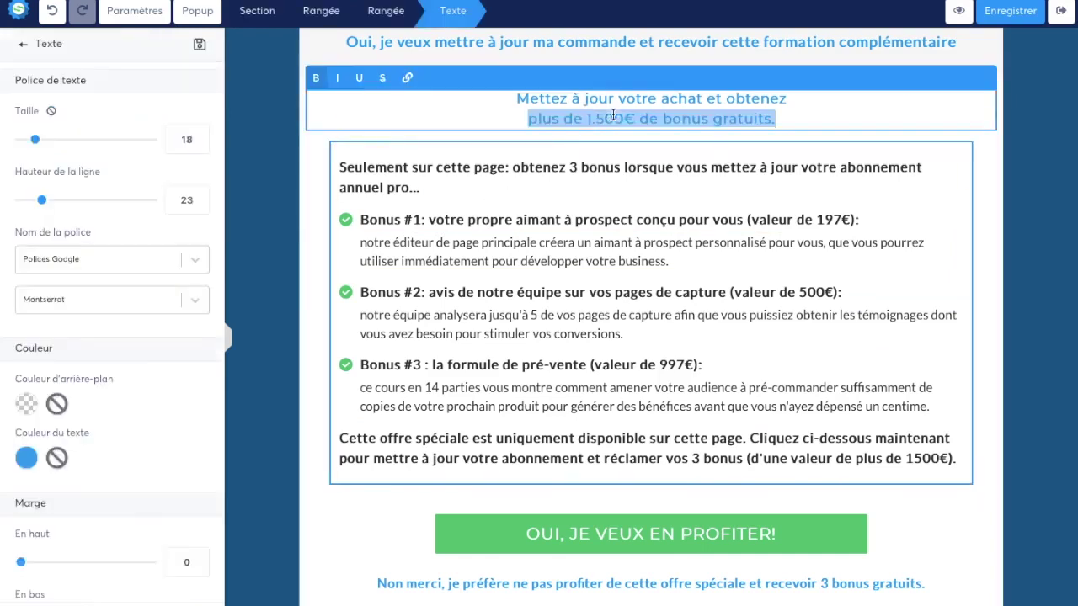
pyautogui.click(426, 172)
pyautogui.tripleClick(426, 172)
pyautogui.write('Voic')
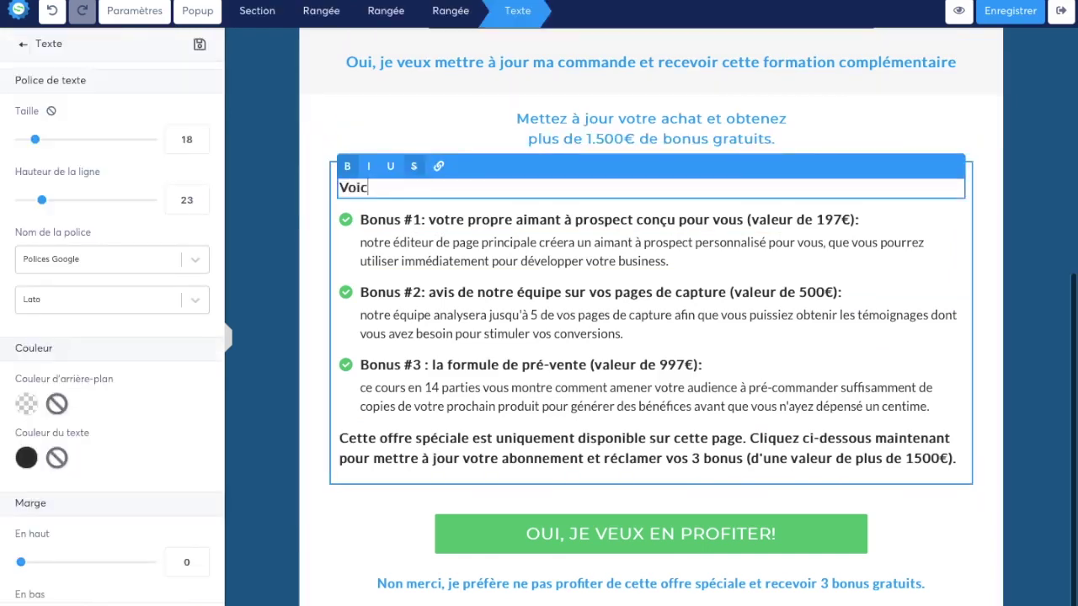
pyautogui.write('i ce que vous allez recevoir :')
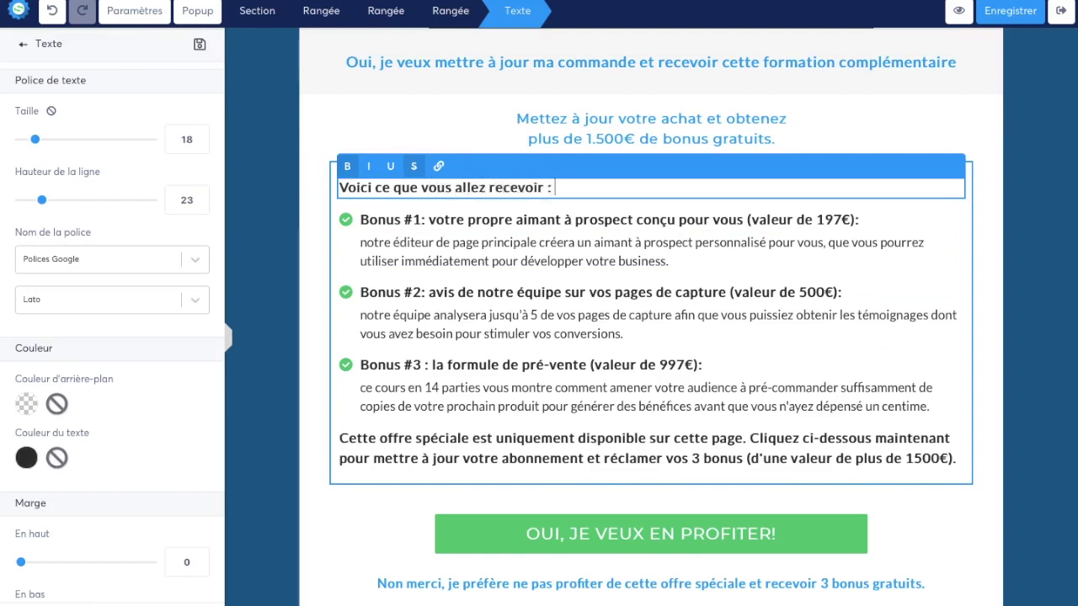
pyautogui.click(401, 229)
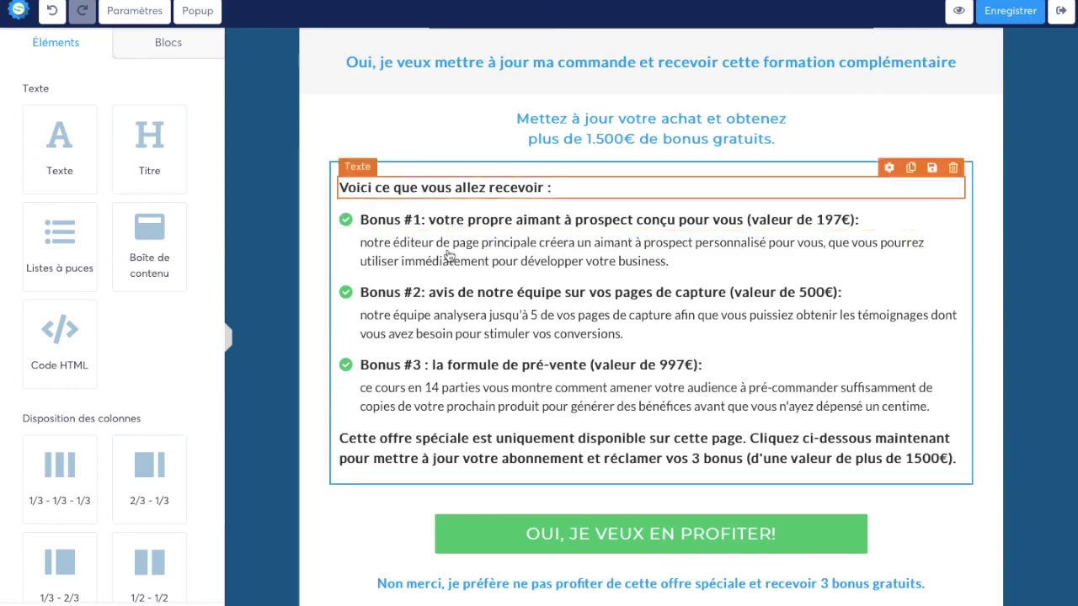
# Look over the bonus list, the closing offer paragraph and the area around them on the upsell page.
pyautogui.scroll(5, 611, 175)
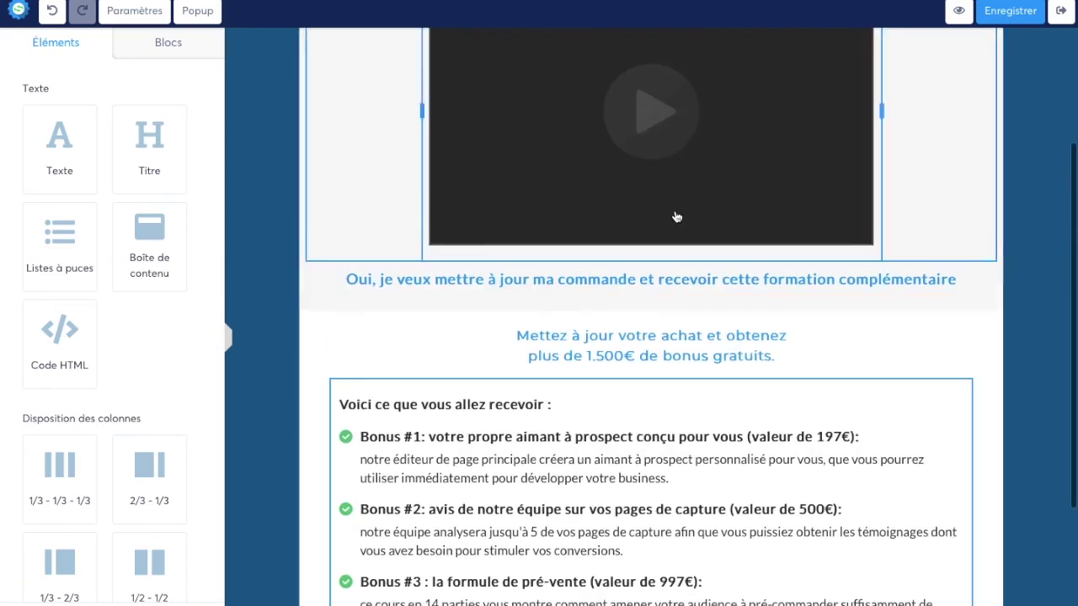
pyautogui.scroll(-4, 738, 121)
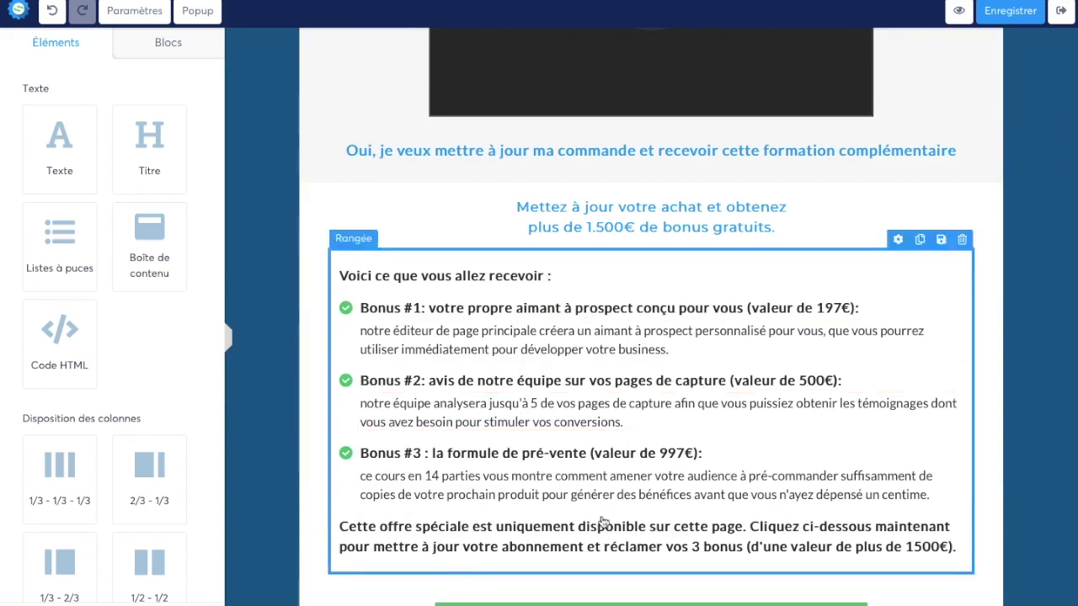
pyautogui.scroll(-1, 565, 350)
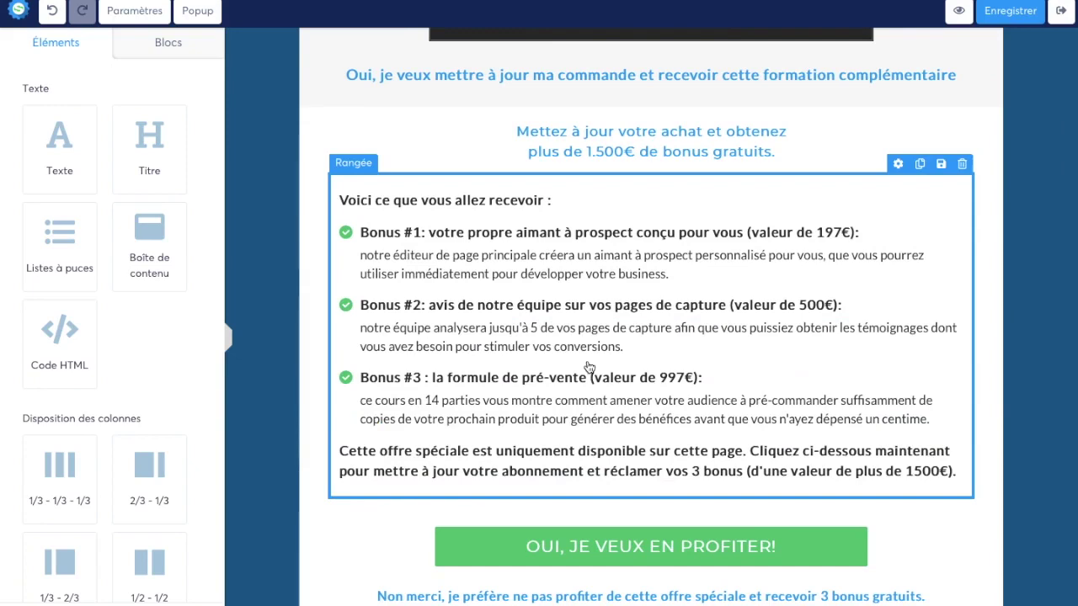
pyautogui.click(613, 346)
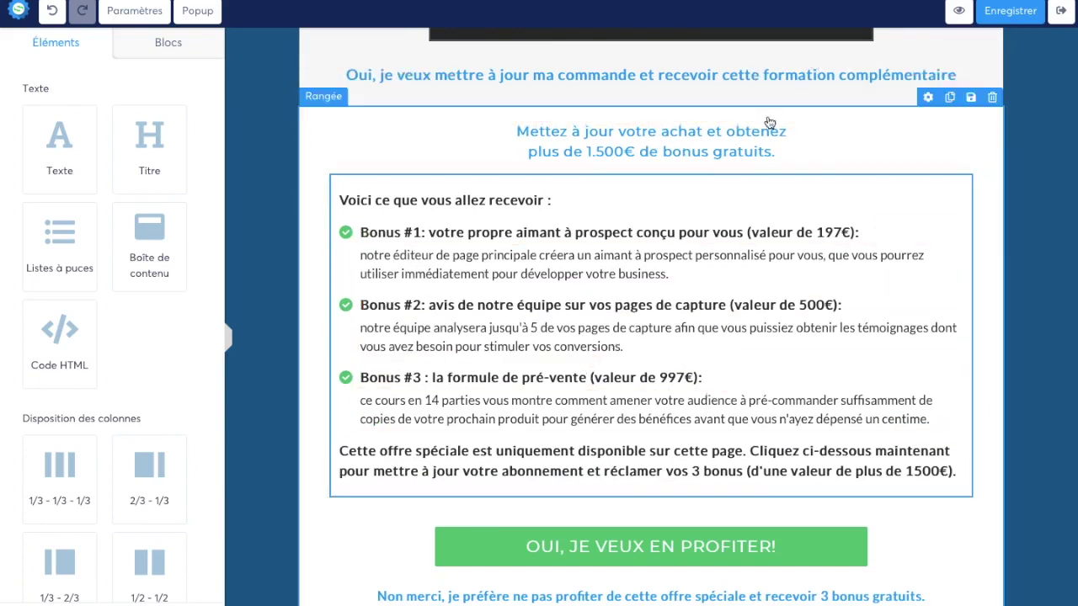
pyautogui.scroll(3, 767, 125)
pyautogui.scroll(-3, 706, 409)
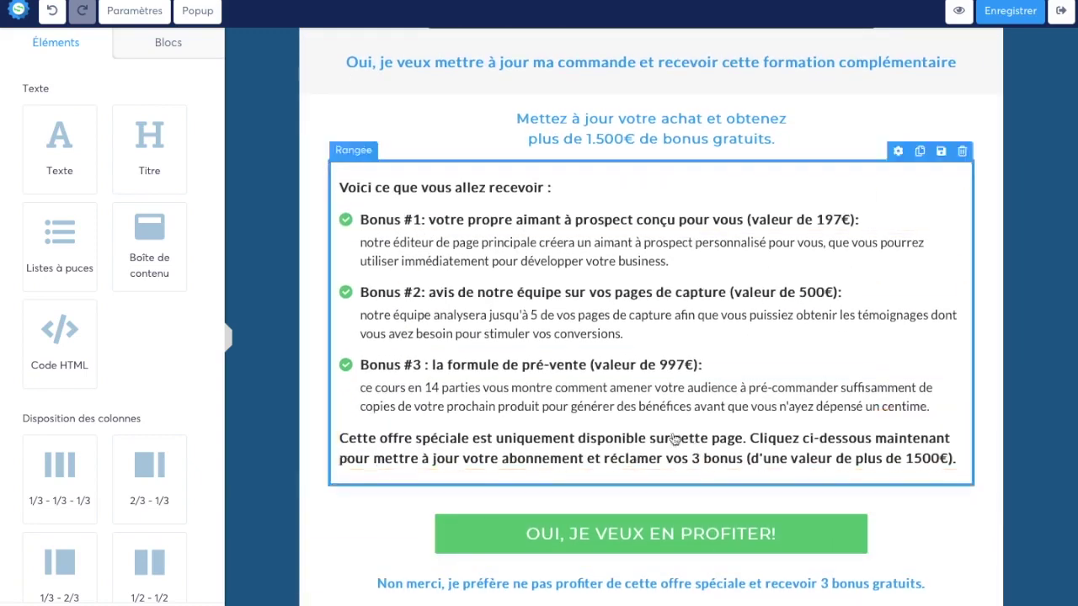
# Add a text element below the accept-offer link under the video, reading "(Pour seulement 47€)".
pyautogui.scroll(5, 758, 244)
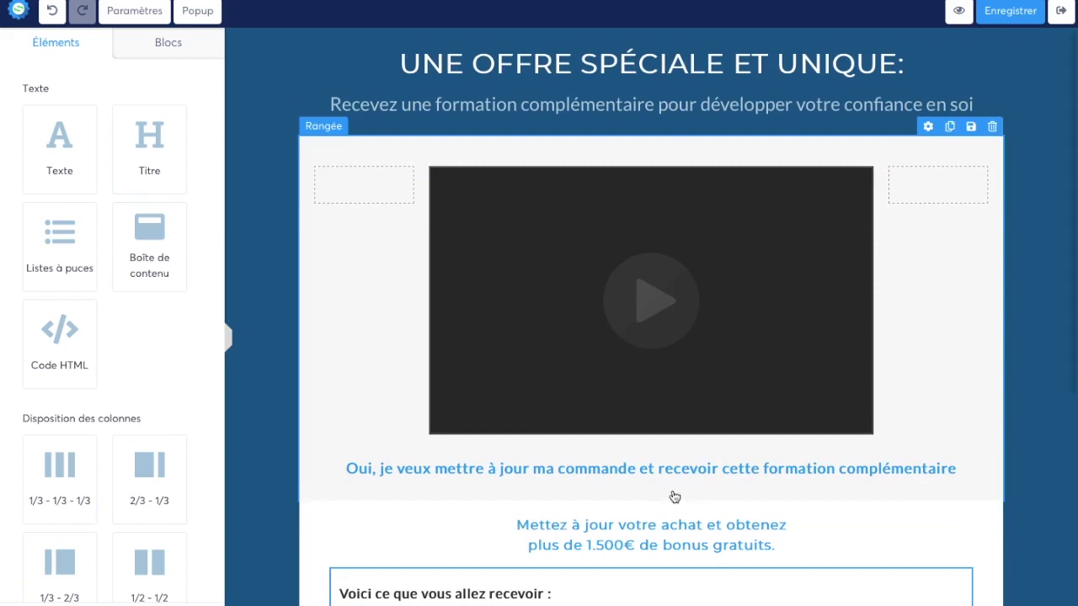
pyautogui.moveTo(74, 162); pyautogui.dragTo(558, 491)
pyautogui.click(635, 509)
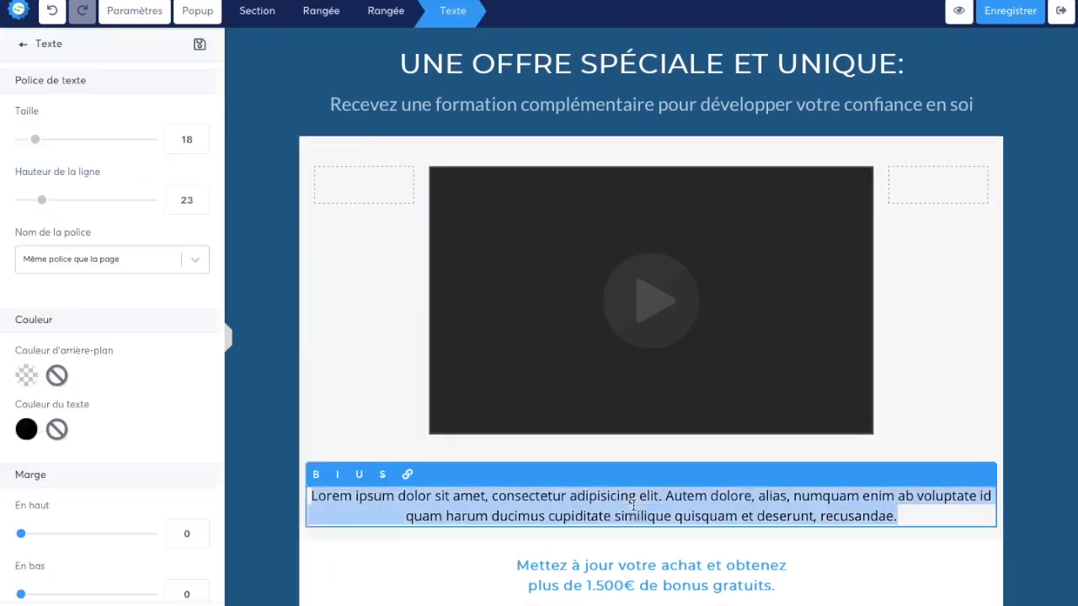
pyautogui.press('BackSpace')
pyautogui.write('(Pour seulement')
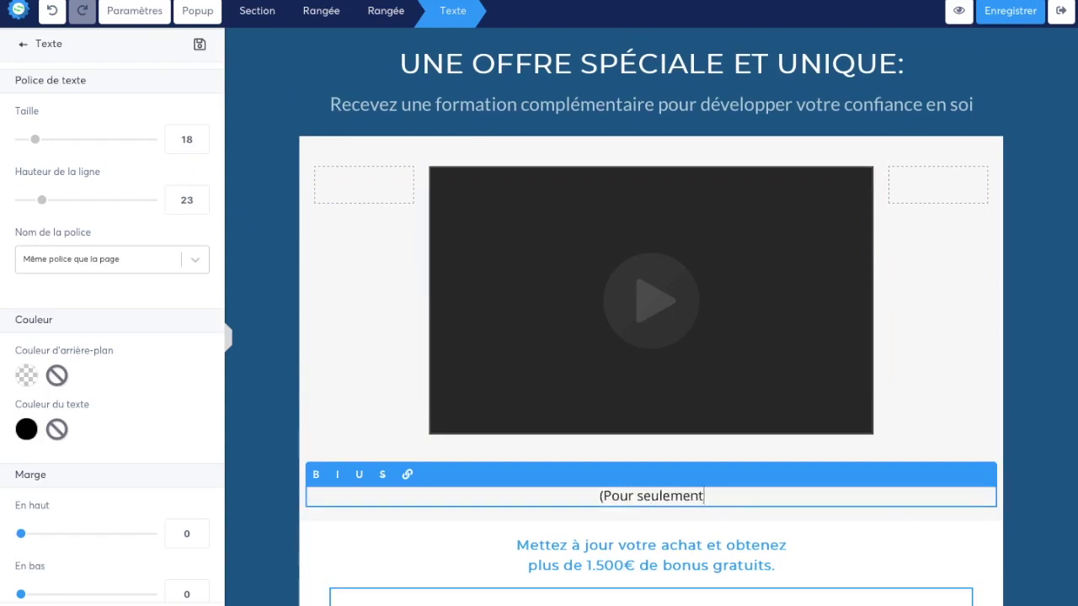
pyautogui.write(' 47€')
pyautogui.write('-')
pyautogui.press('BackSpace')
pyautogui.write(')')
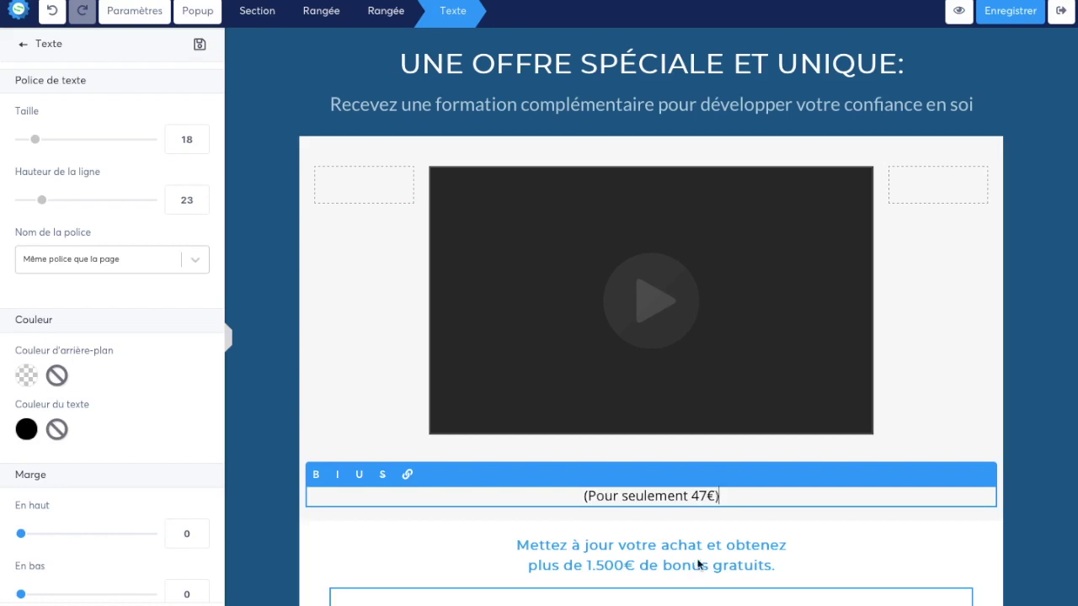
# Set the font size of the "(Pour seulement 47€)" text to 17.
pyautogui.tripleClick(655, 499)
pyautogui.click(204, 149)
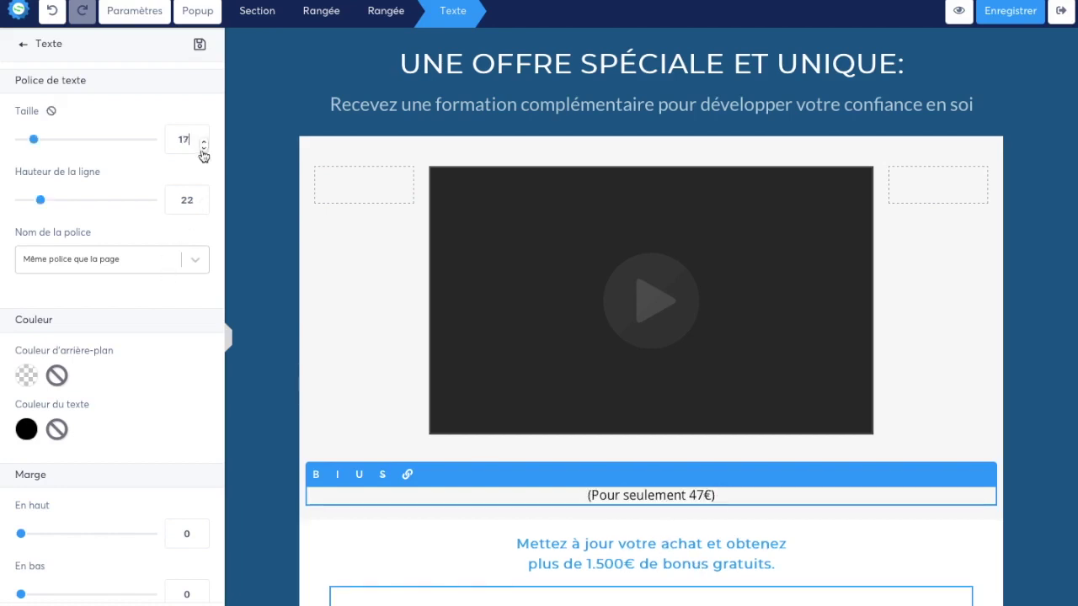
pyautogui.click(380, 523)
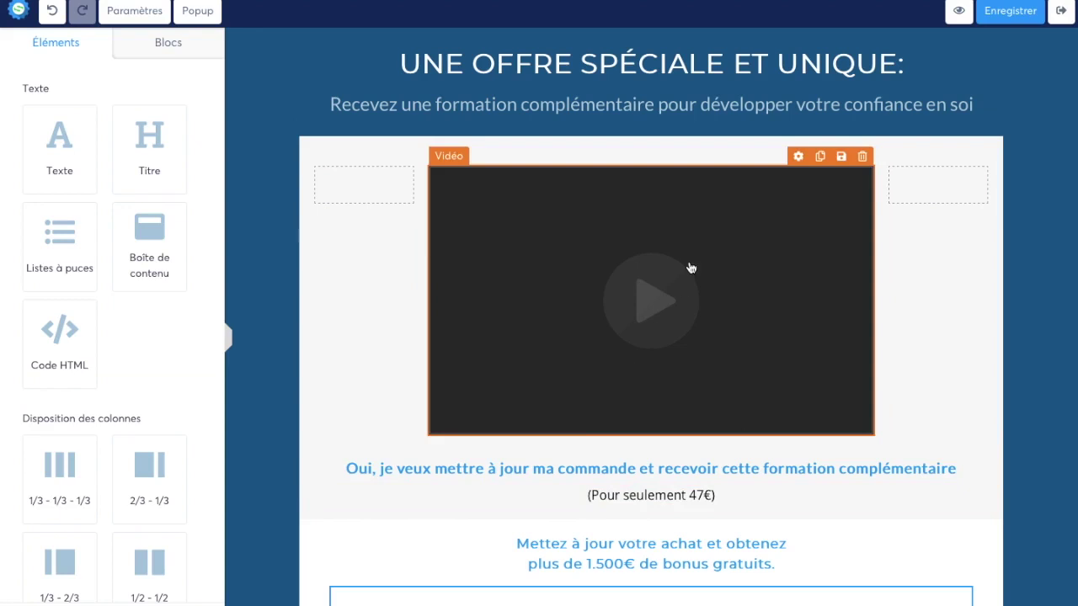
# Examine the page's general settings, including search-engine visibility, tracking codes and the affiliation badge.
pyautogui.scroll(-2, 727, 414)
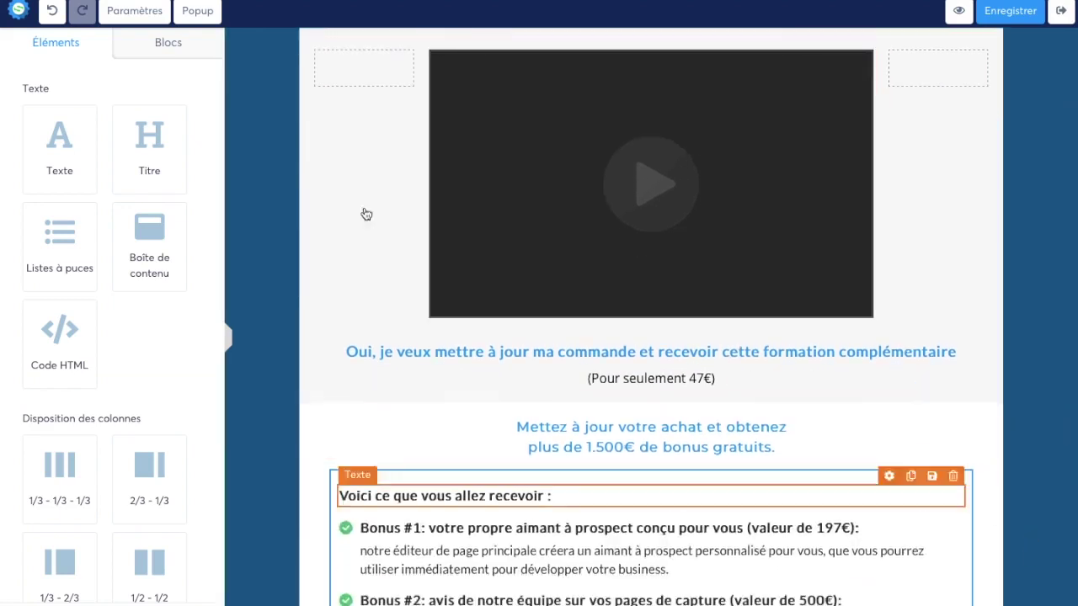
pyautogui.click(135, 10)
pyautogui.scroll(-5, 143, 404)
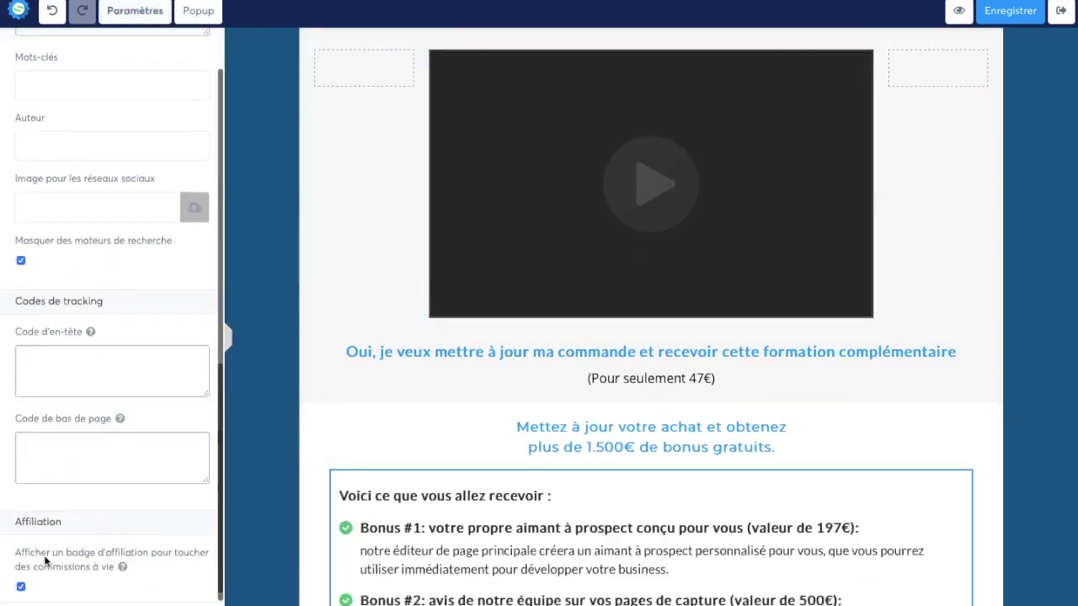
pyautogui.click(399, 493)
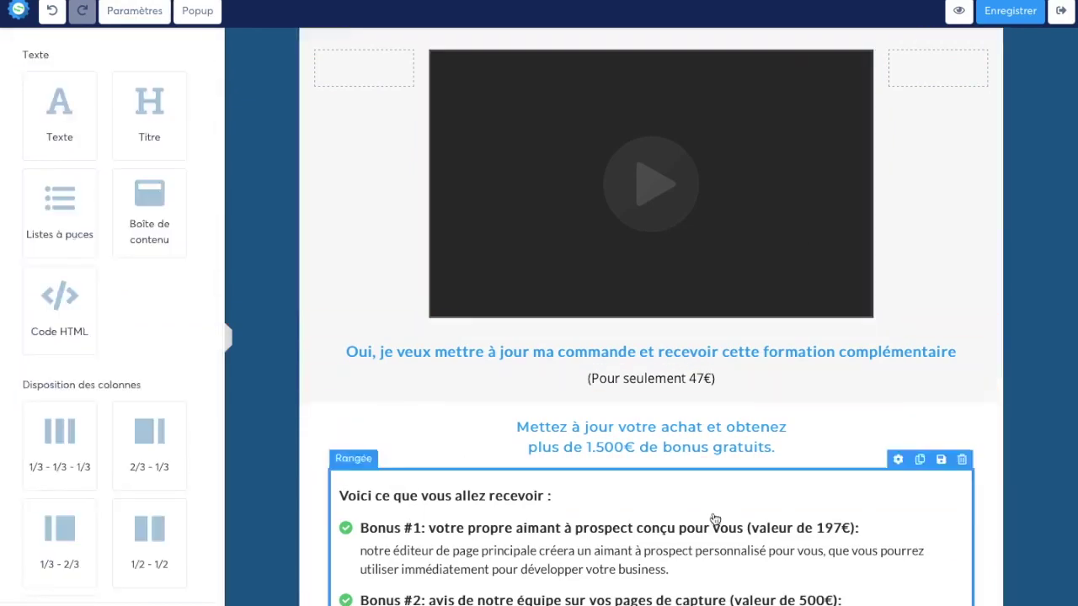
pyautogui.scroll(2, 751, 353)
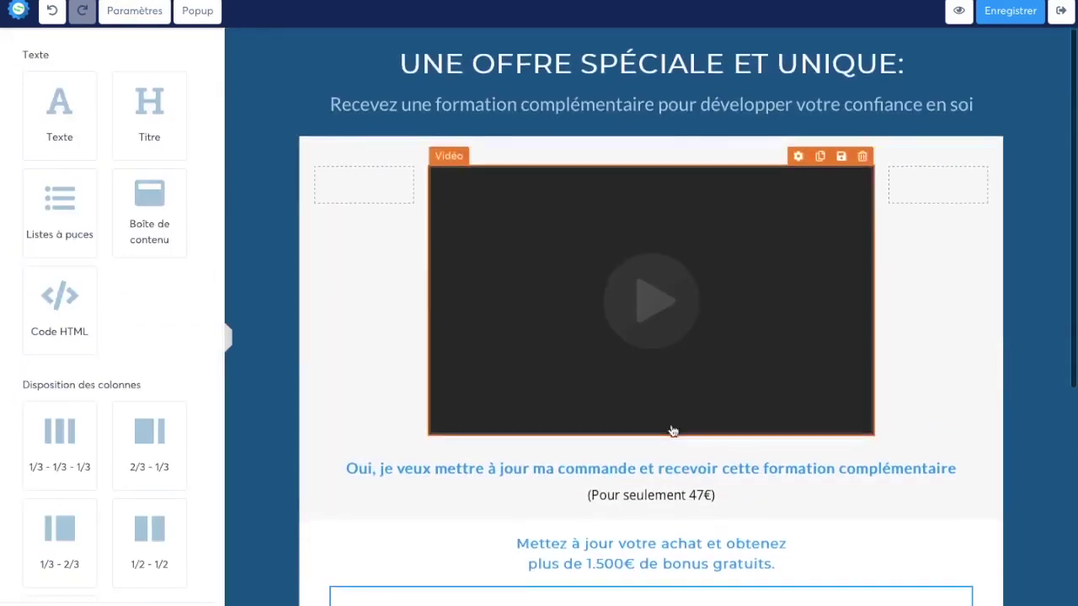
# Inspect the margin and font settings of the refuse-offer link below the green accept button.
pyautogui.scroll(-5, 690, 446)
pyautogui.scroll(-1, 715, 468)
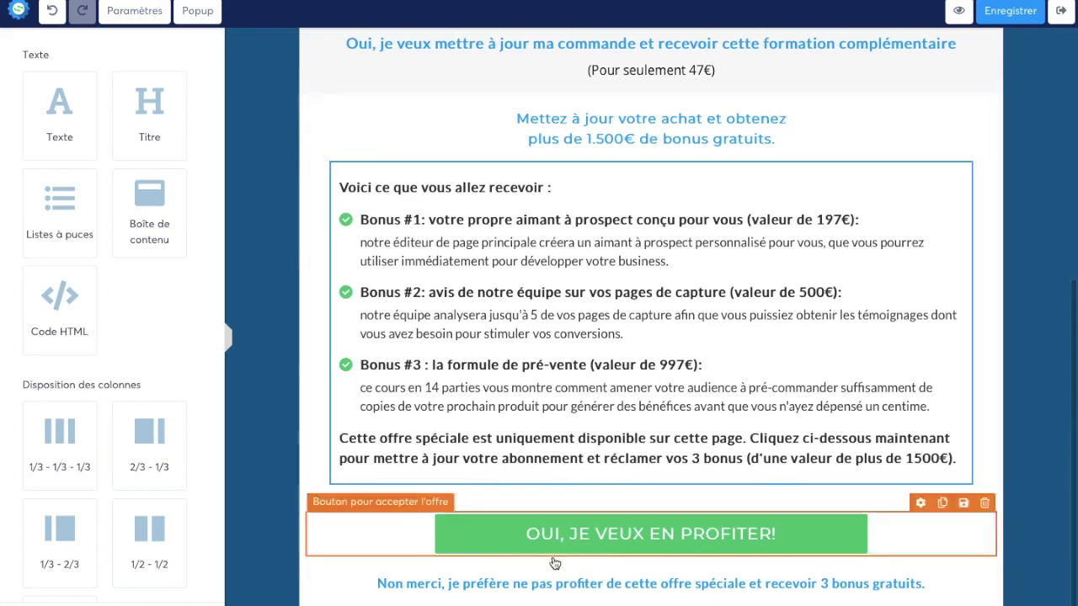
pyautogui.click(486, 589)
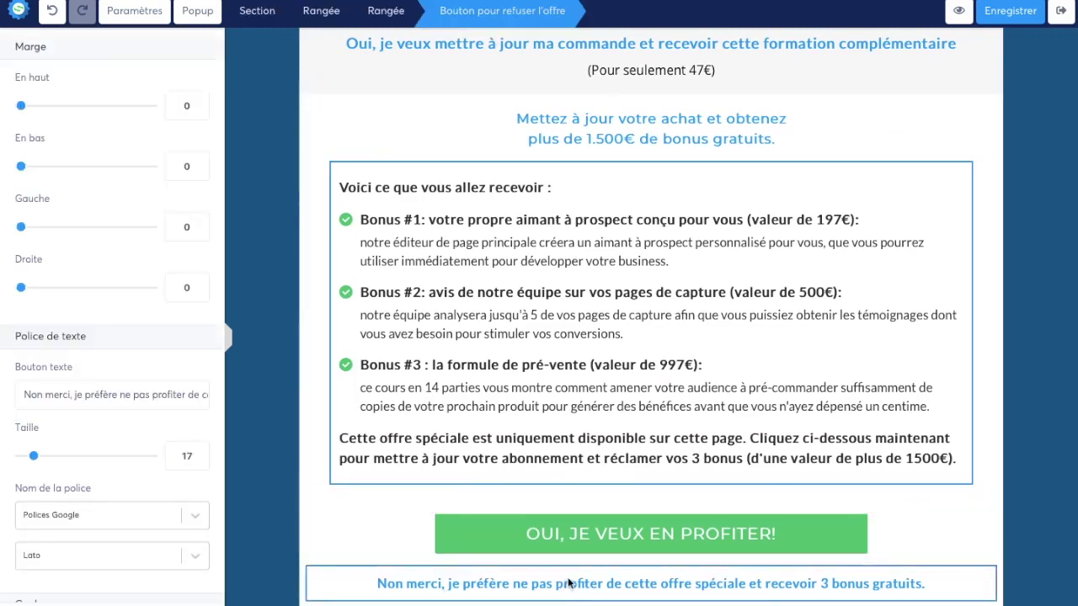
pyautogui.click(884, 446)
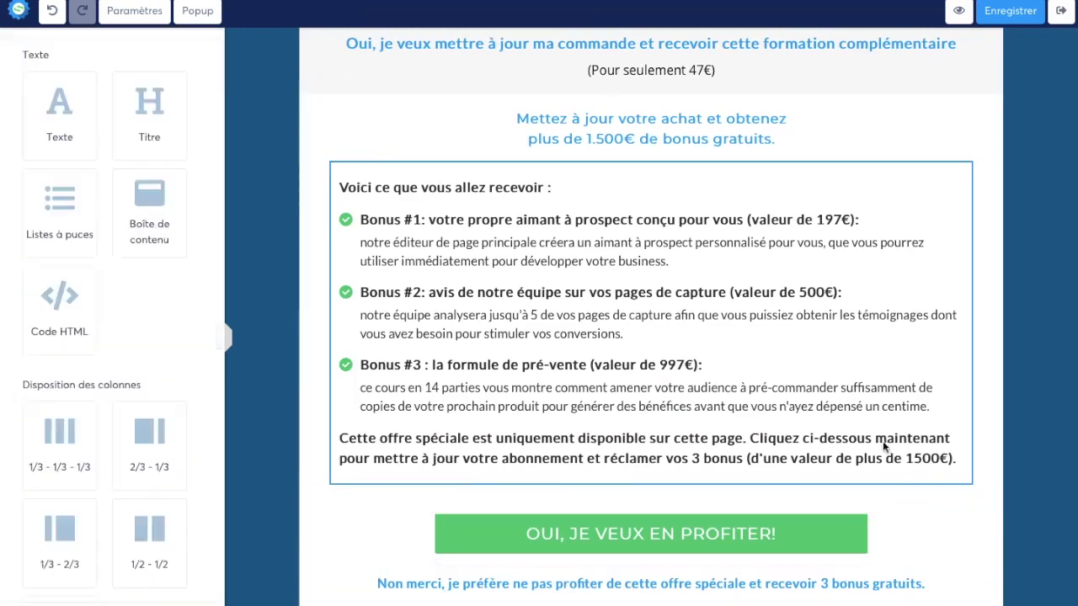
# Save the upsell page and return to the funnel to check the Bon de commande and Upsell steps.
pyautogui.scroll(5, 835, 336)
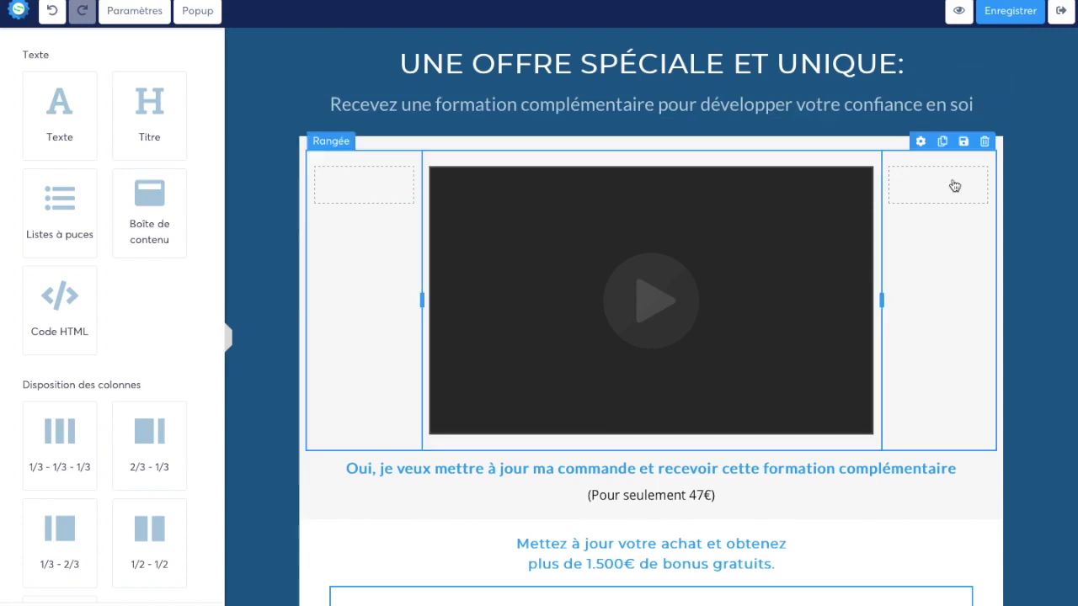
pyautogui.click(1033, 15)
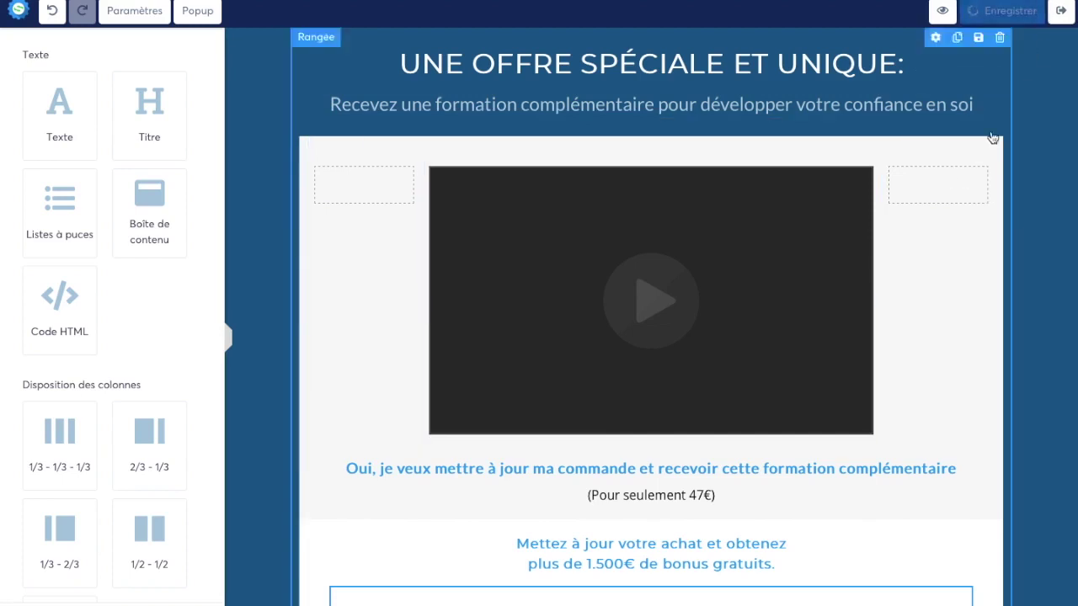
pyautogui.click(1060, 12)
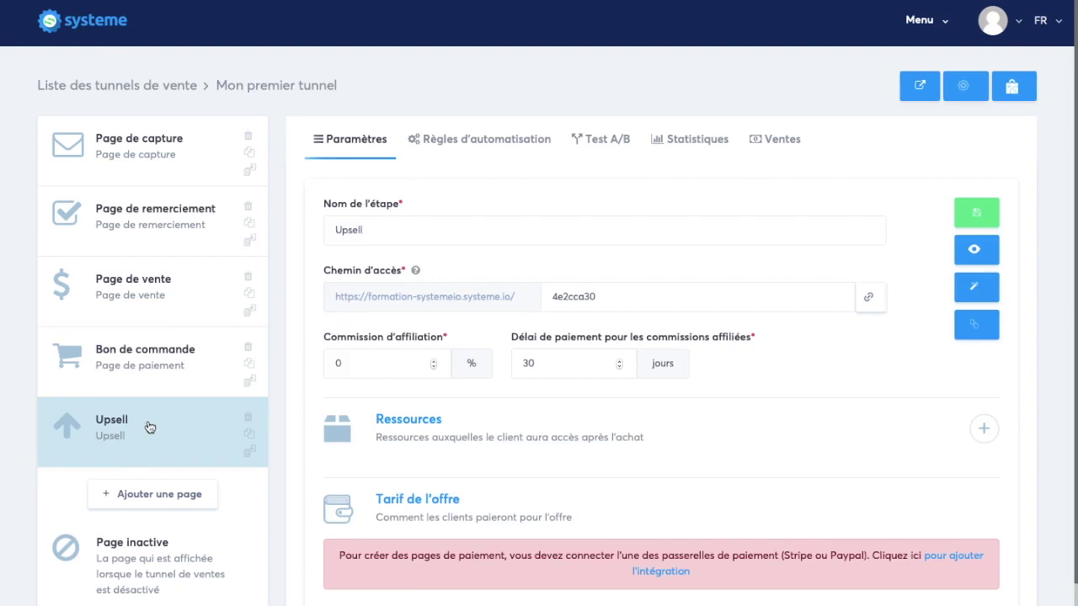
pyautogui.click(138, 364)
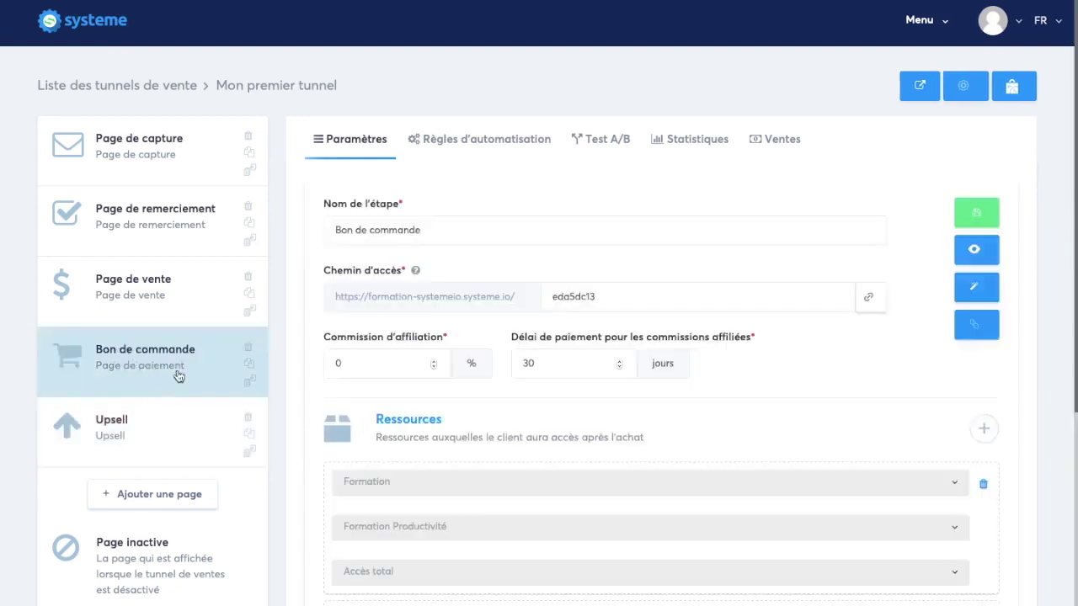
pyautogui.click(140, 425)
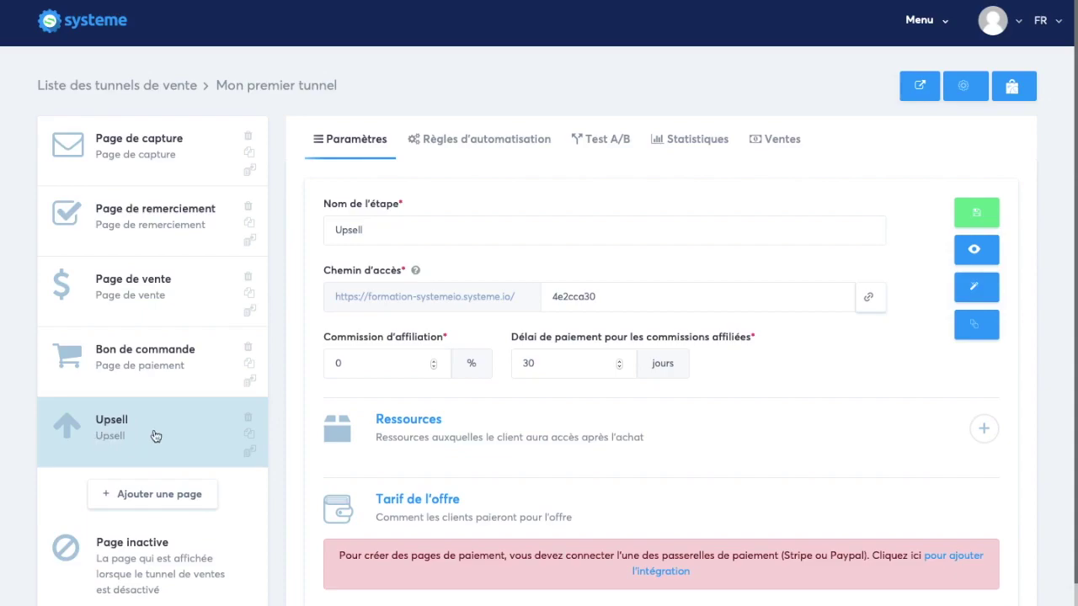
# Add a new page of type Downsell, named "Downsell", to the funnel.
pyautogui.click(139, 494)
pyautogui.click(515, 211)
pyautogui.scroll(-5, 556, 311)
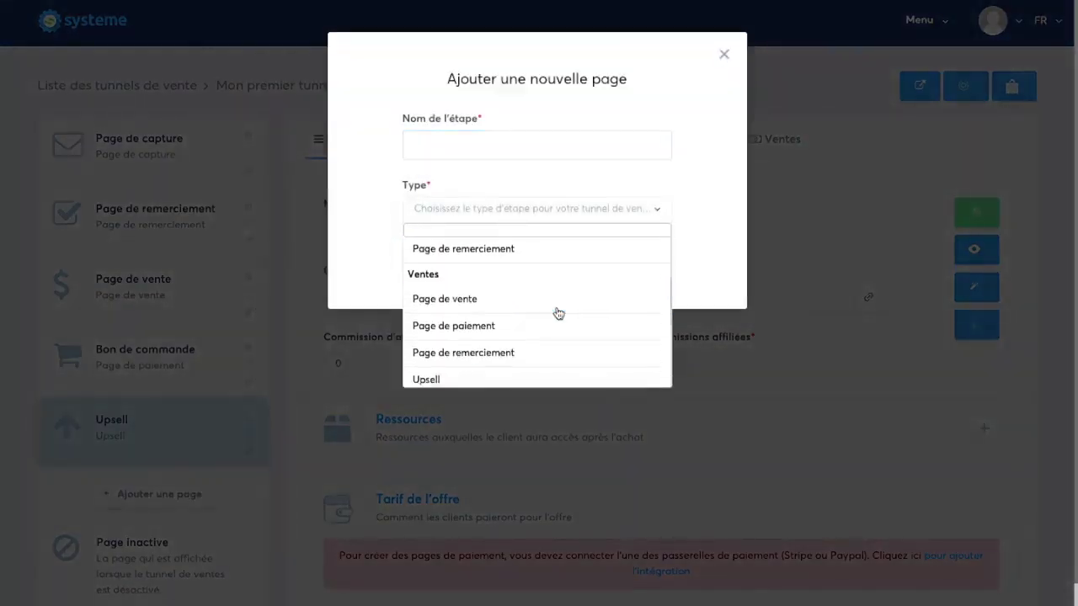
pyautogui.click(548, 370)
pyautogui.click(521, 148)
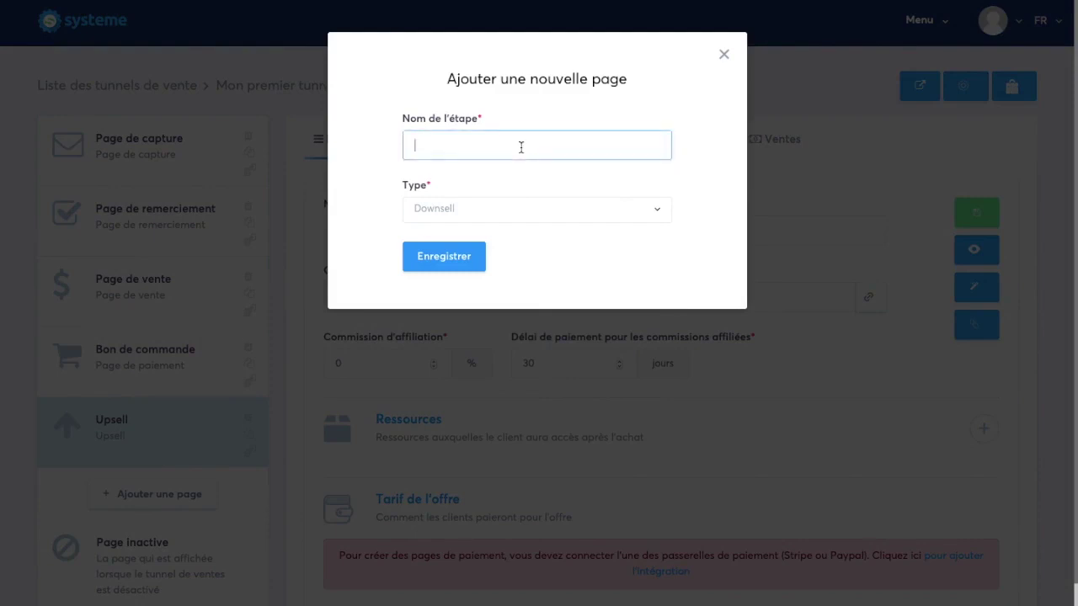
pyautogui.write('Downsell')
pyautogui.click(444, 256)
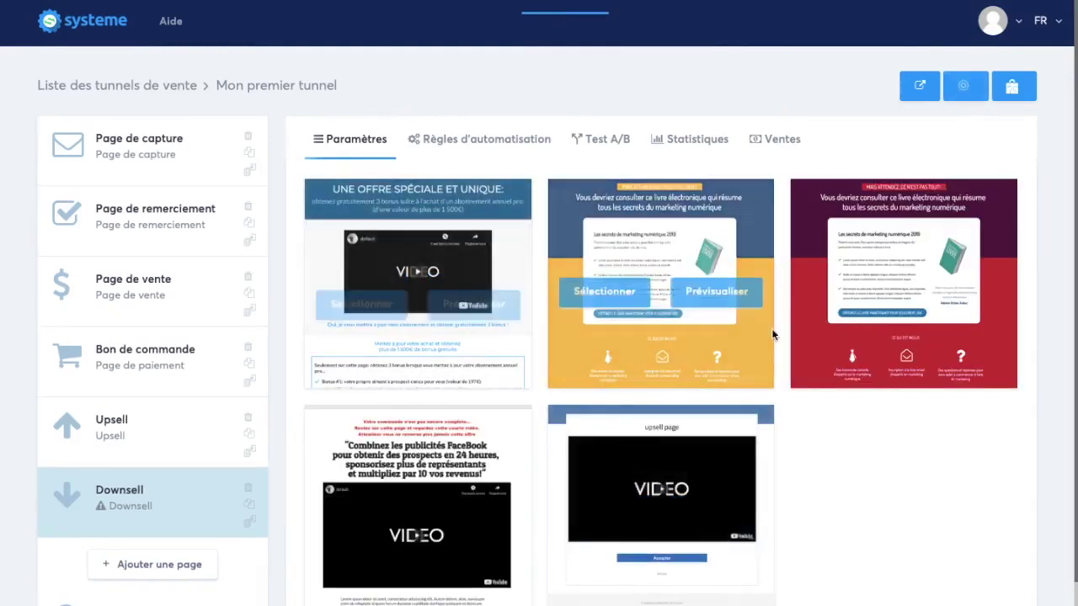
# Choose the blue-and-orange e-book template for the Downsell page.
pyautogui.scroll(-1, 511, 389)
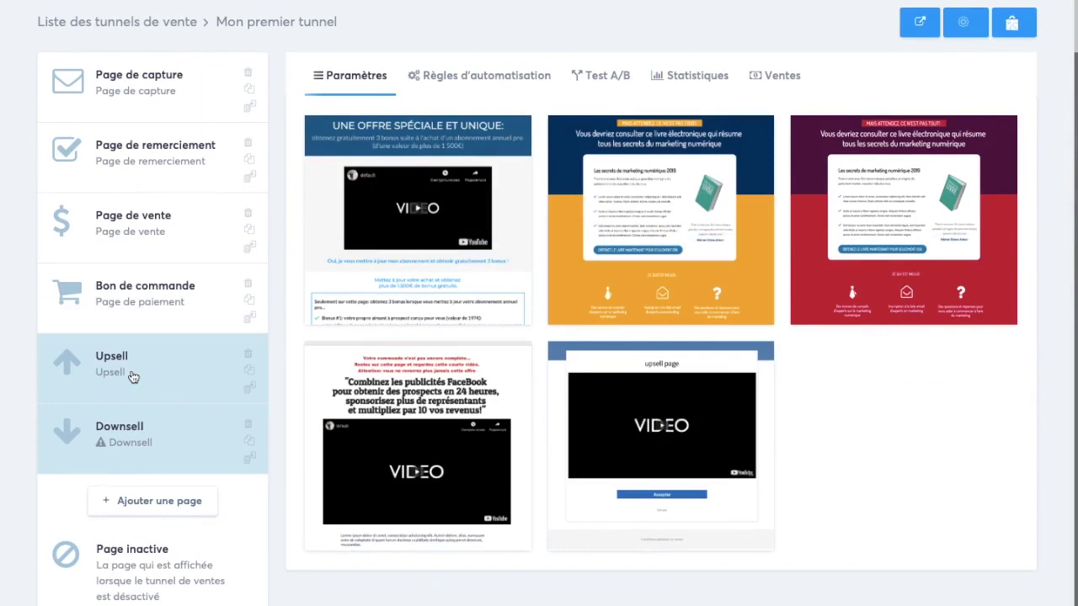
pyautogui.moveTo(661, 195)
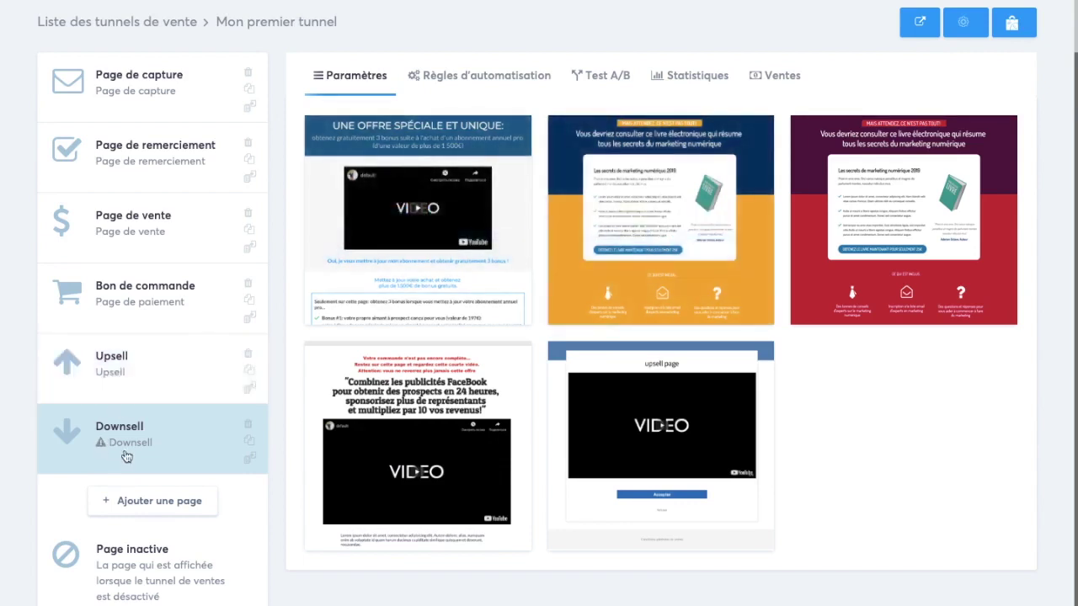
pyautogui.moveTo(619, 224)
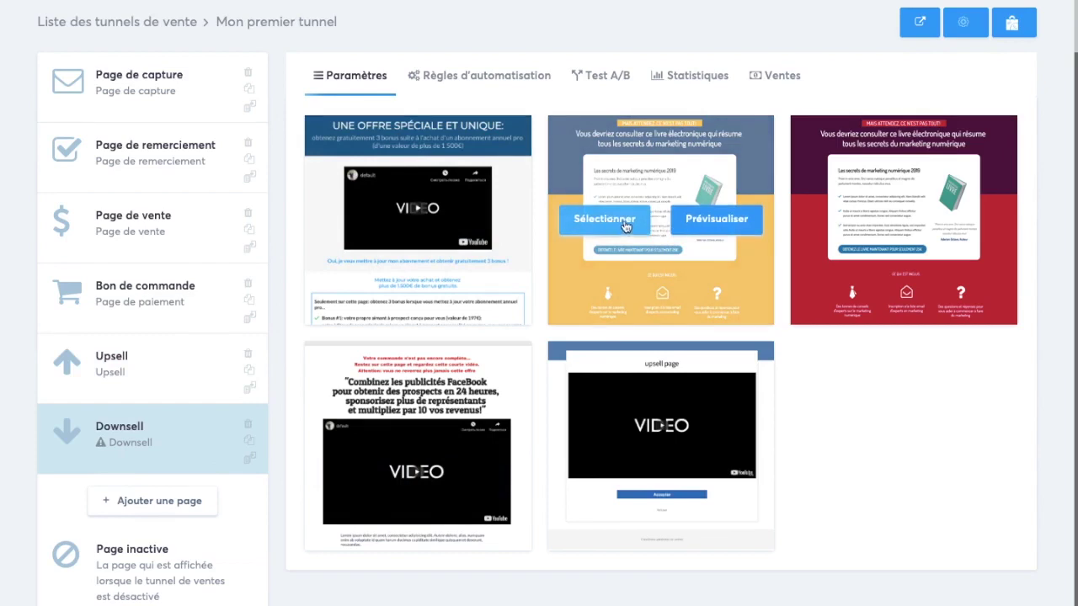
pyautogui.click(624, 226)
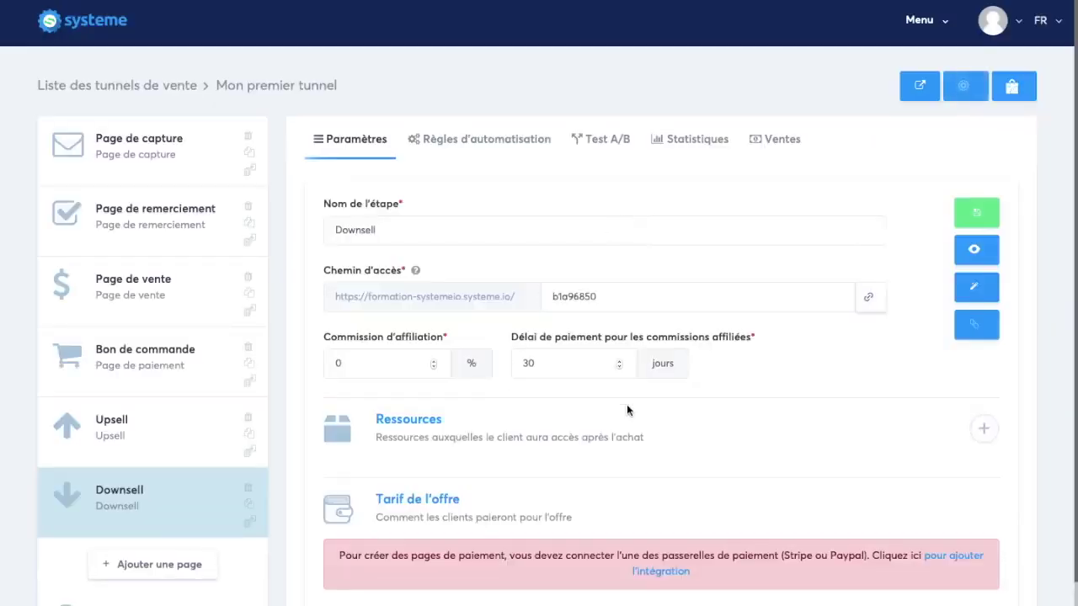
# Preview the Downsell page, review its offer, purchase button and included items, and return to the funnel settings.
pyautogui.click(984, 252)
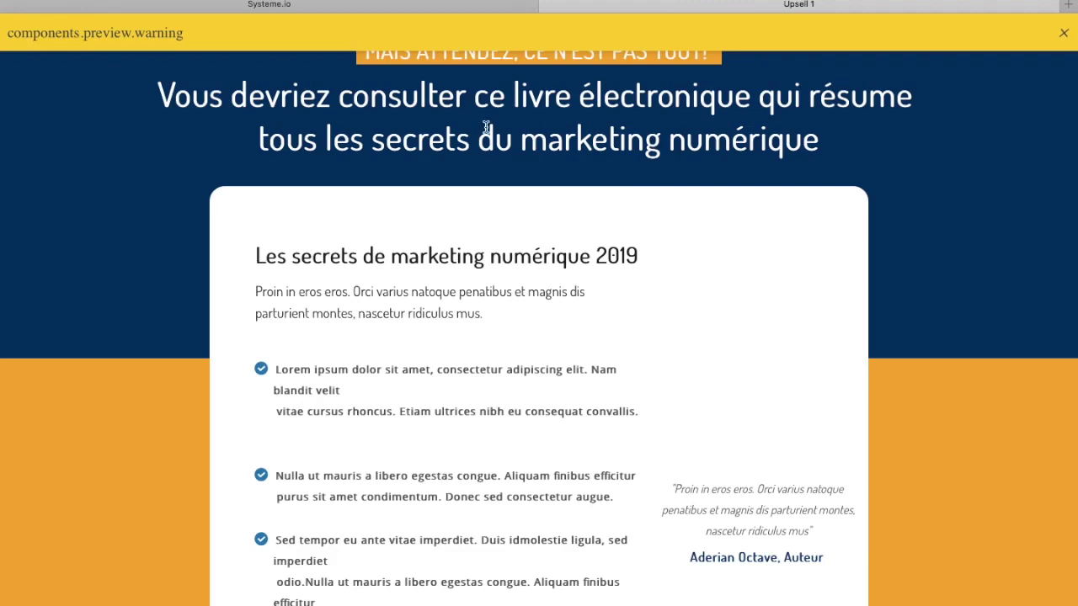
pyautogui.scroll(-3, 668, 289)
pyautogui.scroll(-4, 328, 200)
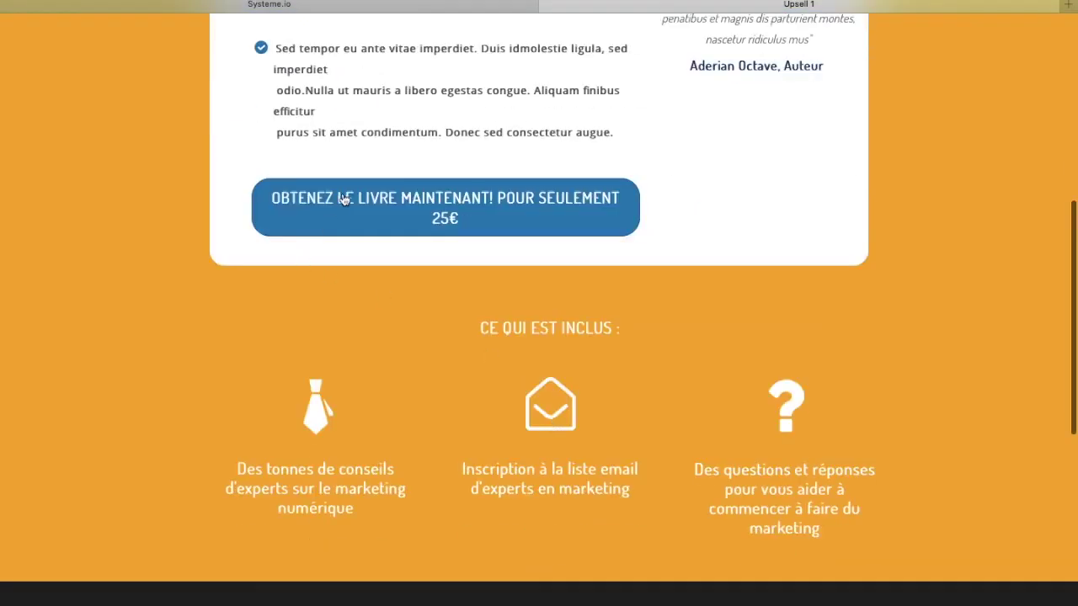
pyautogui.scroll(-2, 575, 318)
pyautogui.scroll(1, 525, 176)
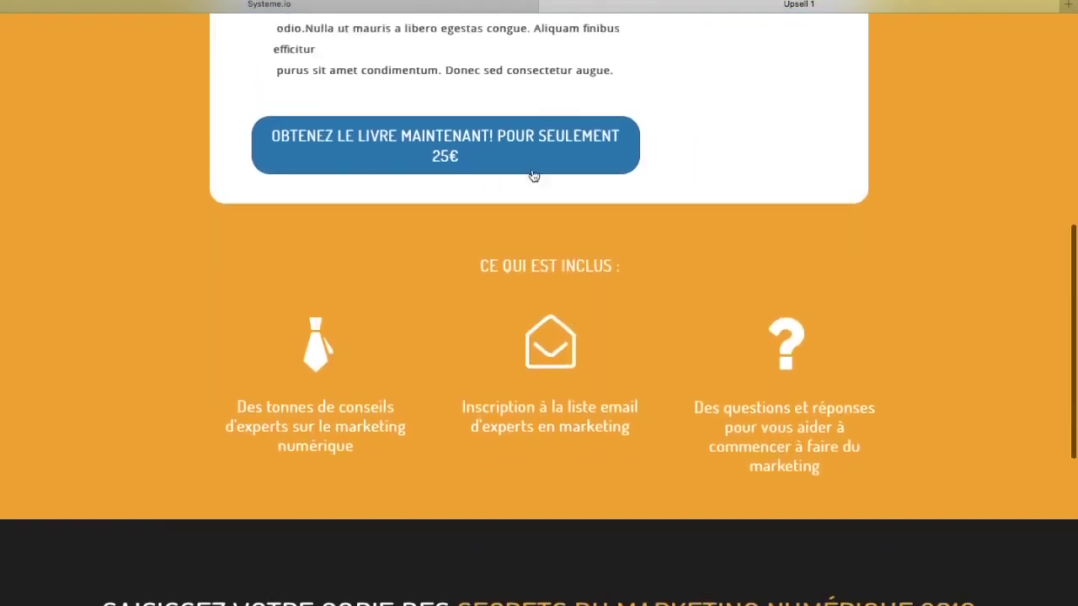
pyautogui.scroll(10, 527, 246)
pyautogui.click(546, 4)
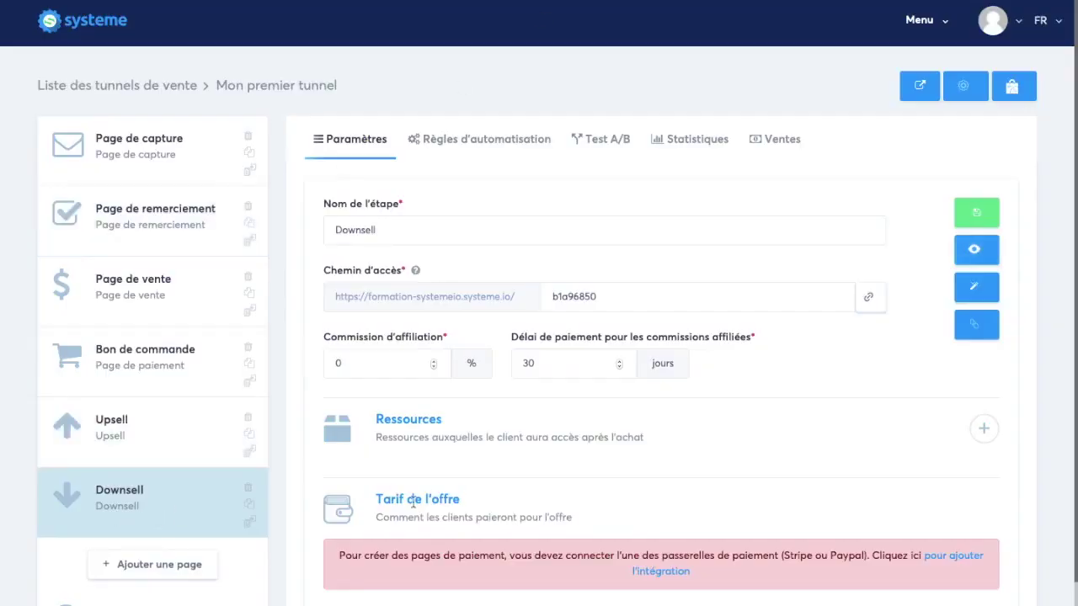
# Add a new page of type Page de remerciement, named "Merci", to the funnel.
pyautogui.scroll(-1, 143, 490)
pyautogui.click(162, 505)
pyautogui.click(447, 211)
pyautogui.scroll(-3, 522, 335)
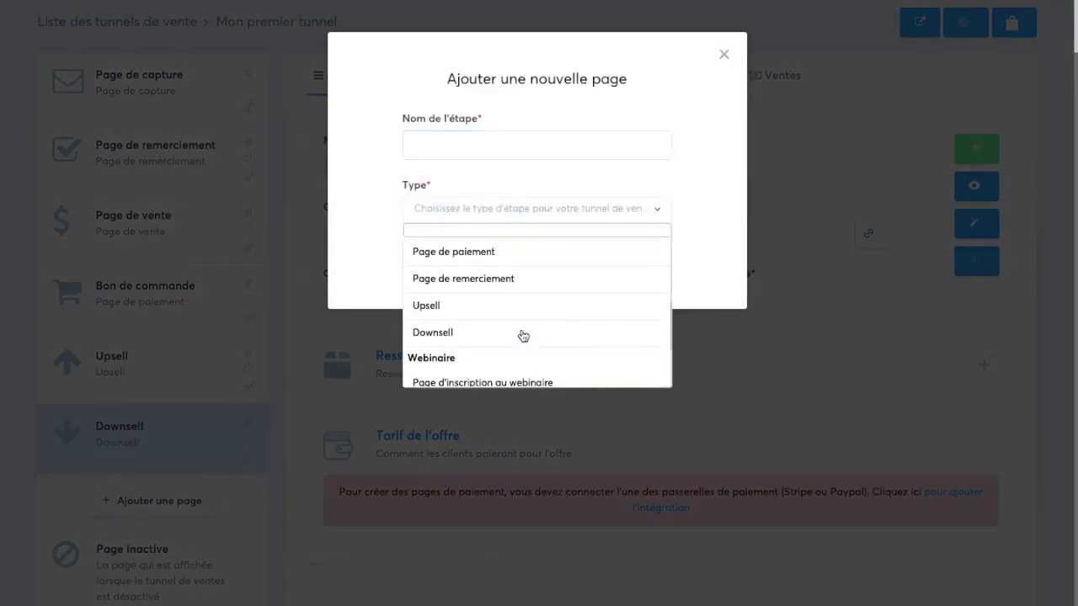
pyautogui.click(519, 283)
pyautogui.click(513, 144)
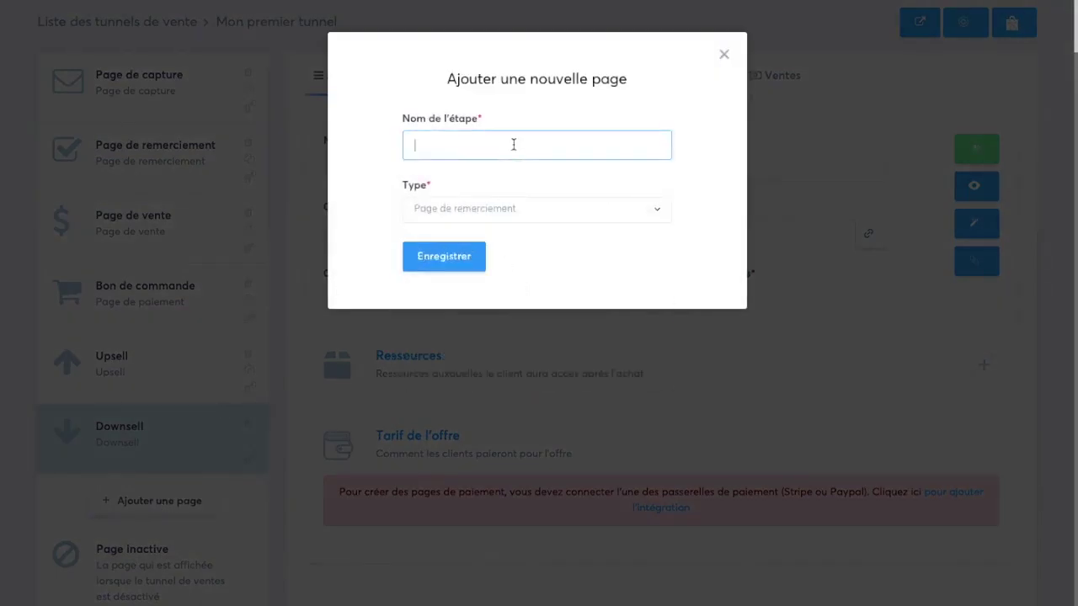
pyautogui.write('Merci')
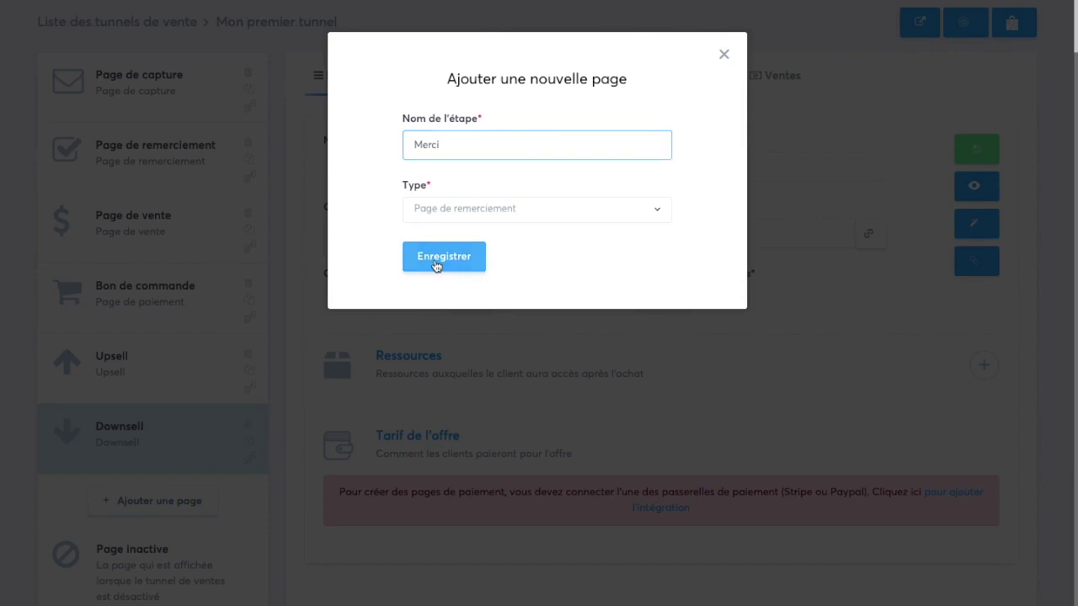
pyautogui.click(437, 262)
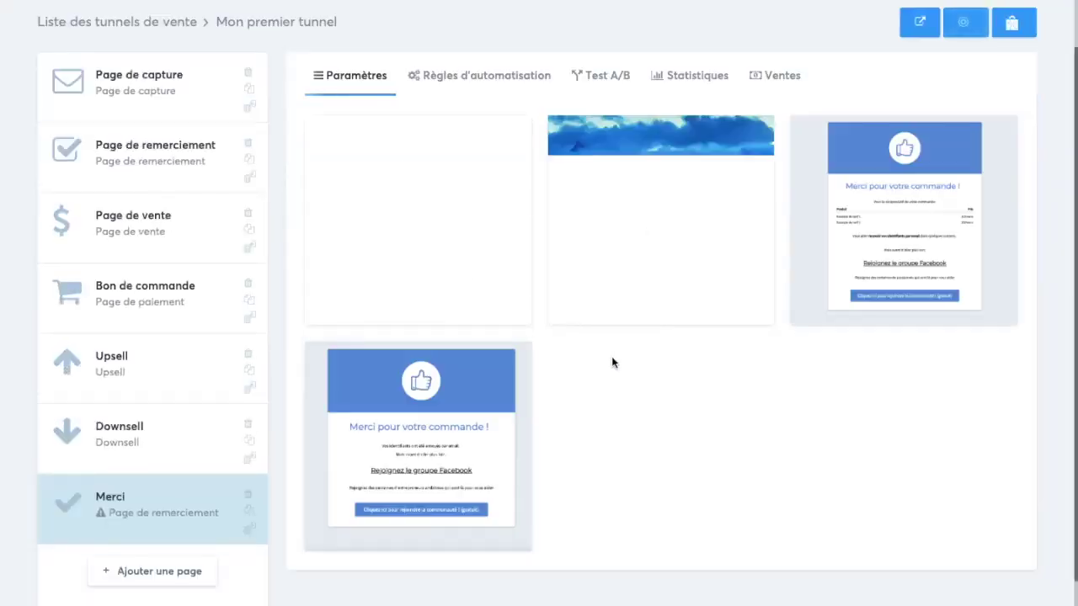
# Choose the blue "Merci pour votre commande !" template with the product and price table for the Merci page.
pyautogui.moveTo(861, 241)
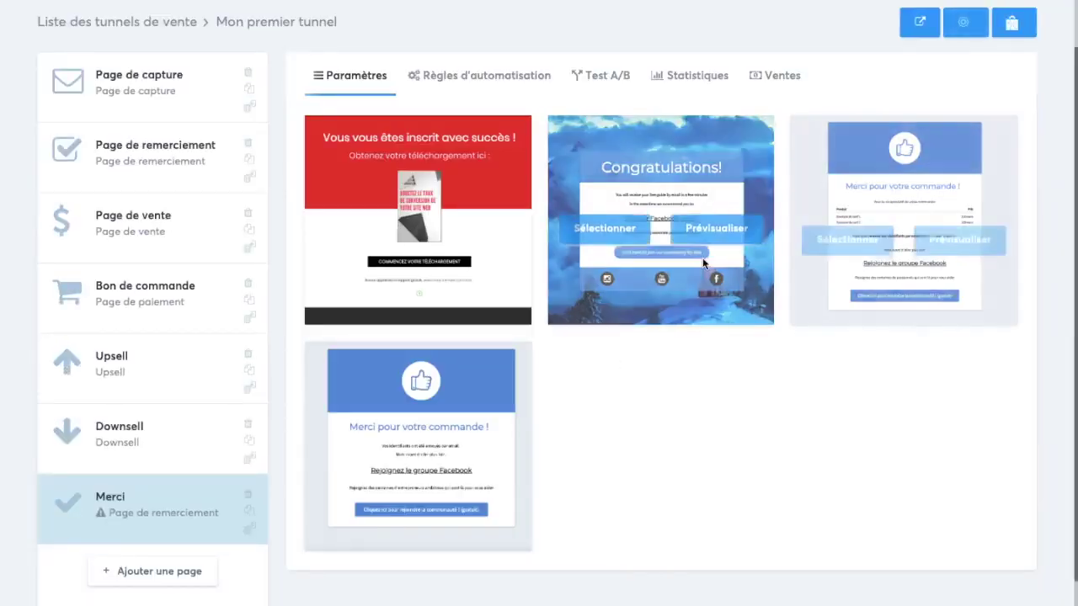
pyautogui.click(860, 239)
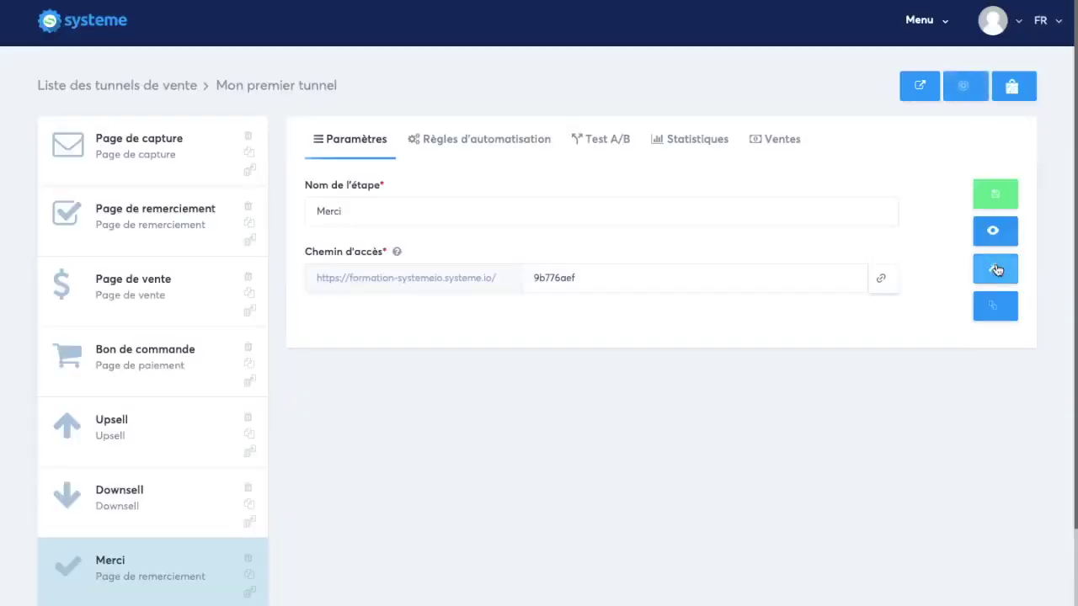
# Open the Merci page in the editor, review its order summary and Facebook group invitation, save it and return to the funnel.
pyautogui.click(996, 269)
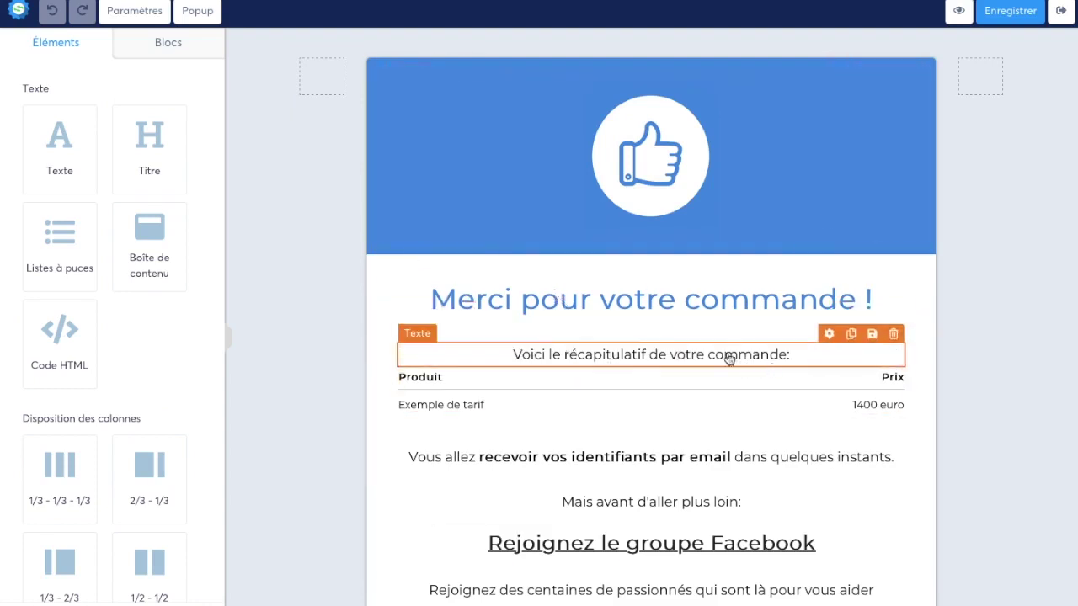
pyautogui.scroll(-3, 584, 354)
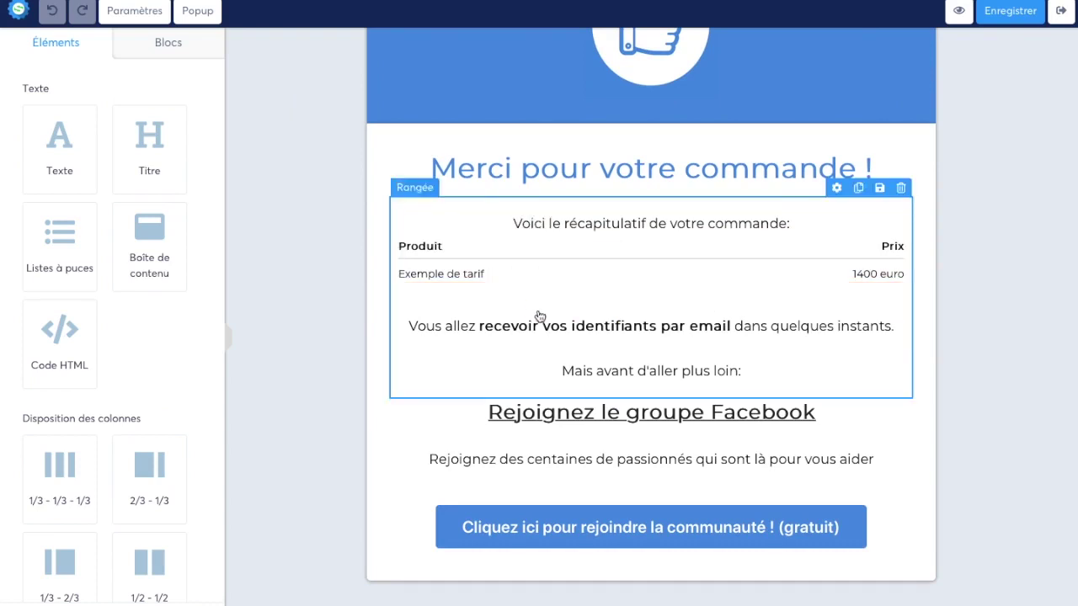
pyautogui.click(1008, 12)
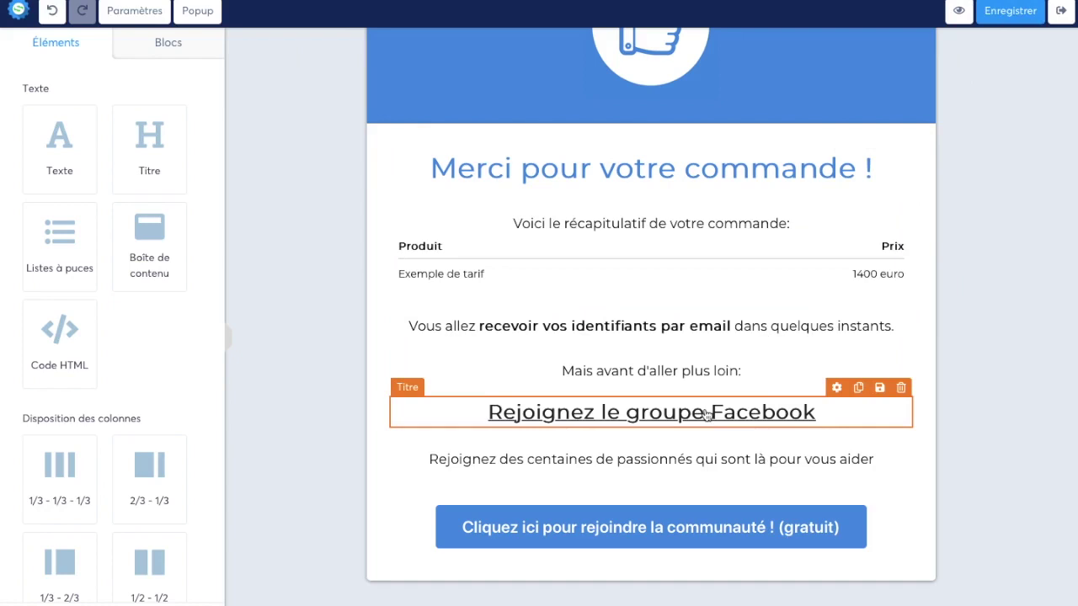
pyautogui.click(1061, 10)
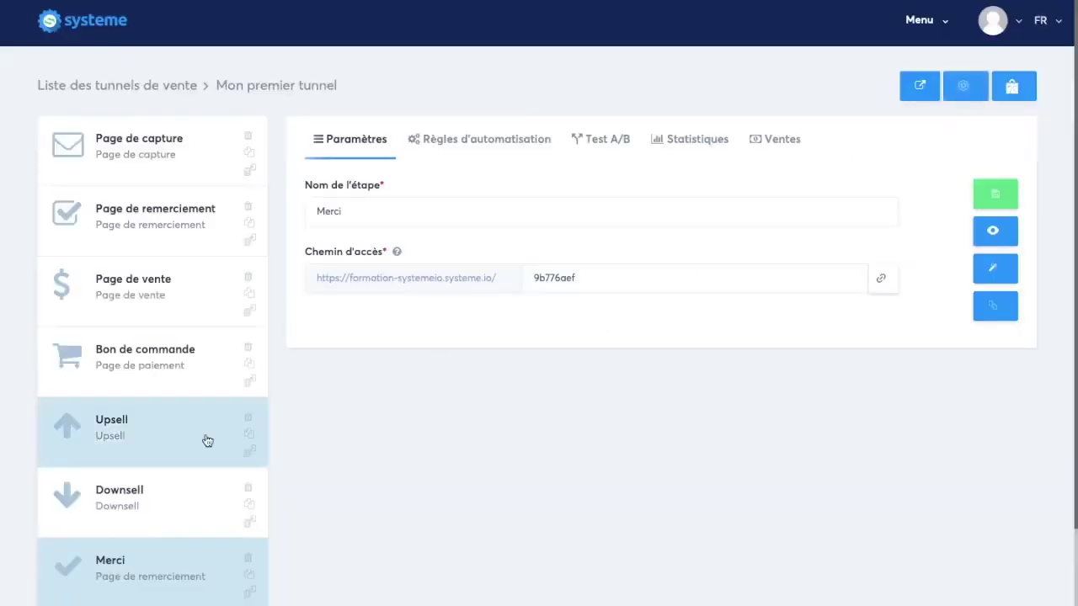